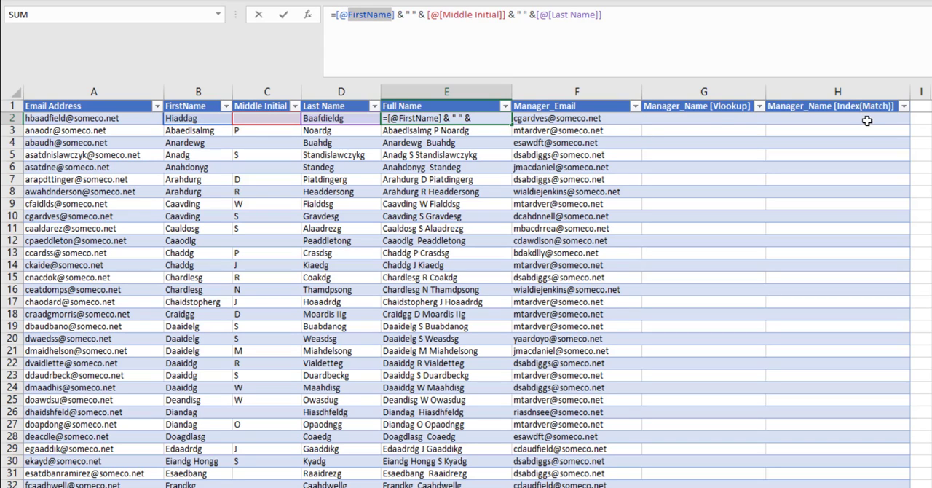
# - Enter the Full Name formula joining FirstName, Middle Initial and Last Name with spaces, and return to its first cell
pyautogui.press('Return')
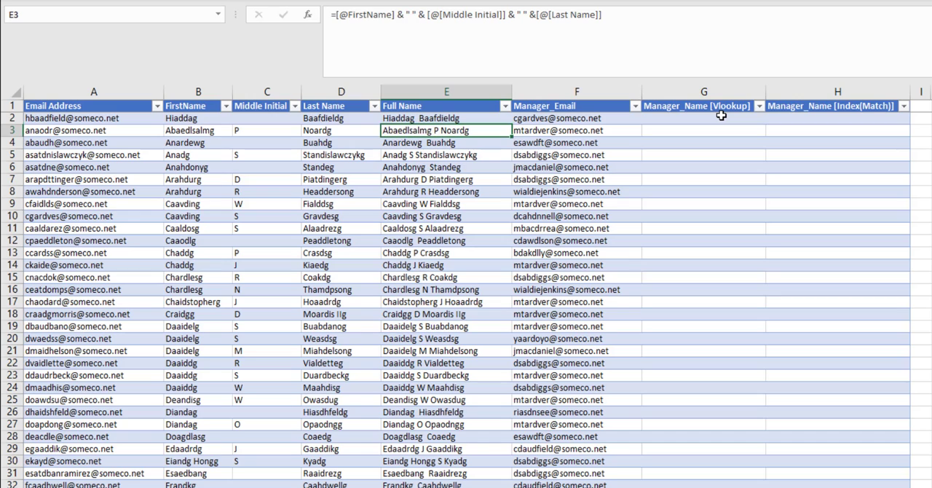
pyautogui.press('Up')
pyautogui.press('Down')
pyautogui.press('Up')
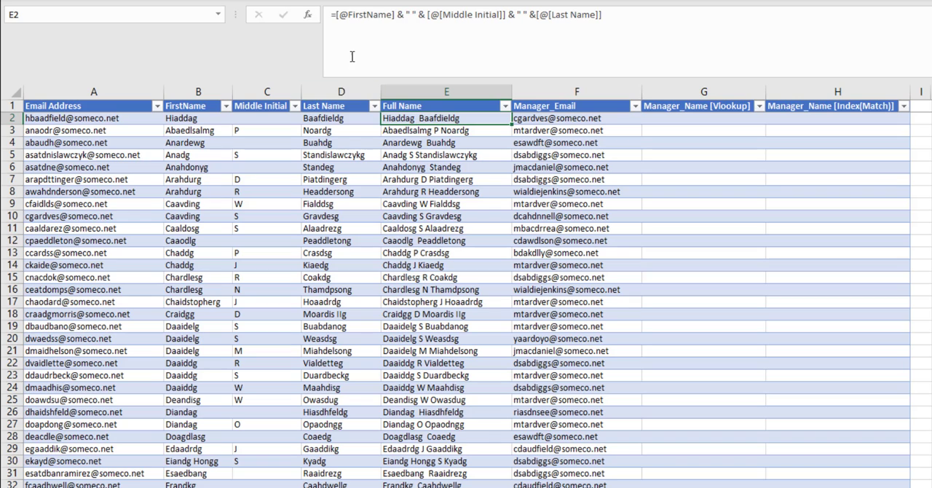
# - Wrap the Full Name formula in IF so a blank Middle Initial gives just first and last name with one space
pyautogui.click(337, 14)
pyautogui.write('If(')
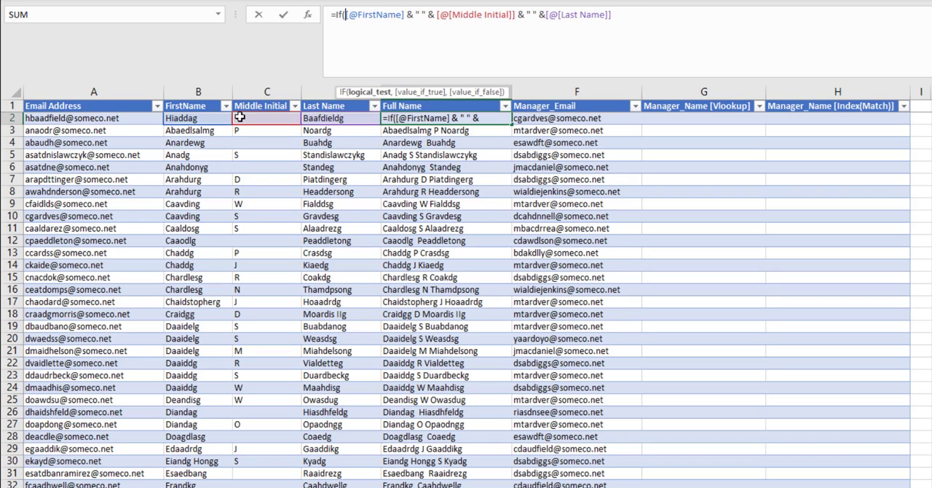
pyautogui.click(245, 118)
pyautogui.write('<> ')
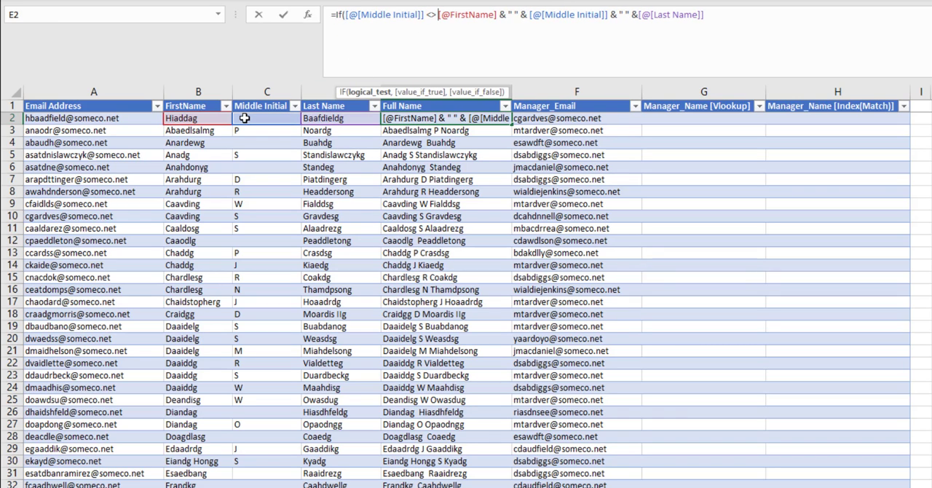
pyautogui.write('"",')
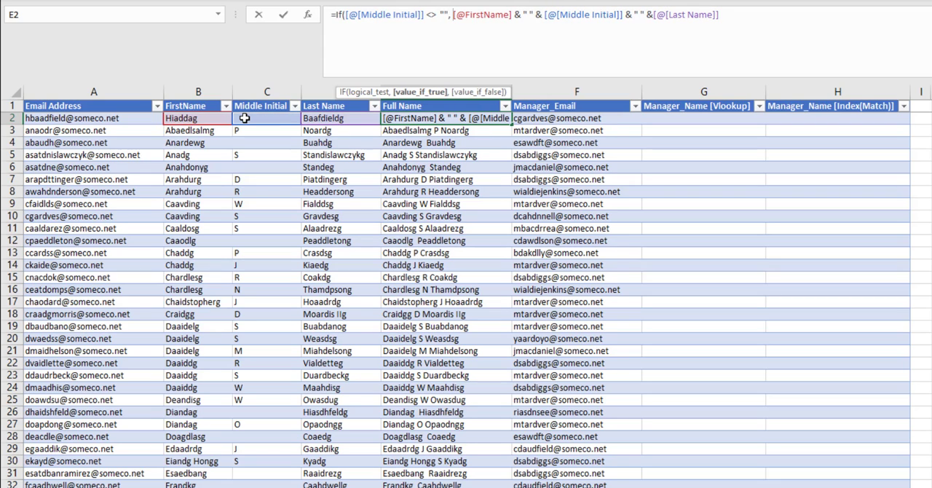
pyautogui.click(758, 16)
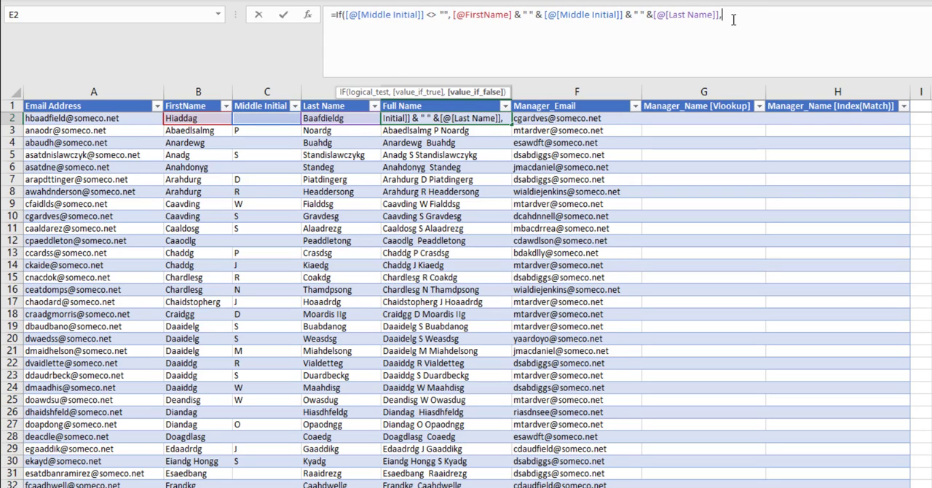
pyautogui.write(',')
pyautogui.click(197, 118)
pyautogui.write('&')
pyautogui.click(320, 118)
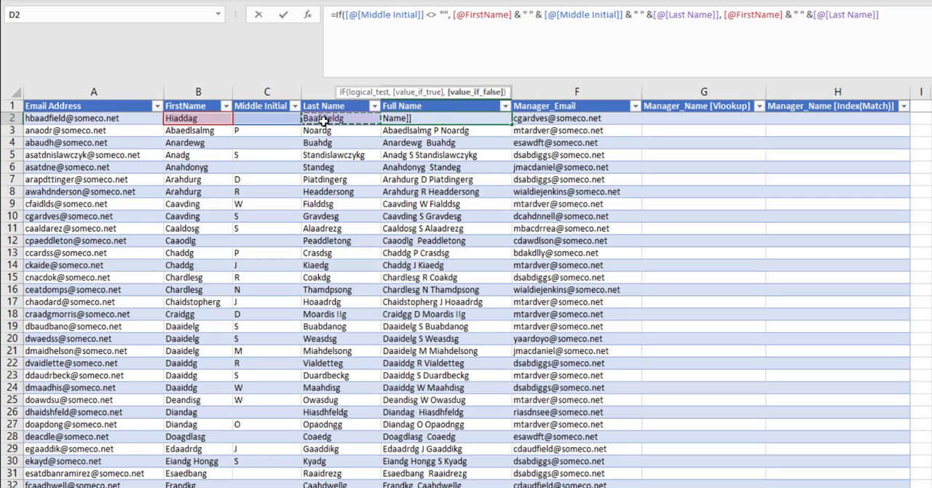
pyautogui.write(')')
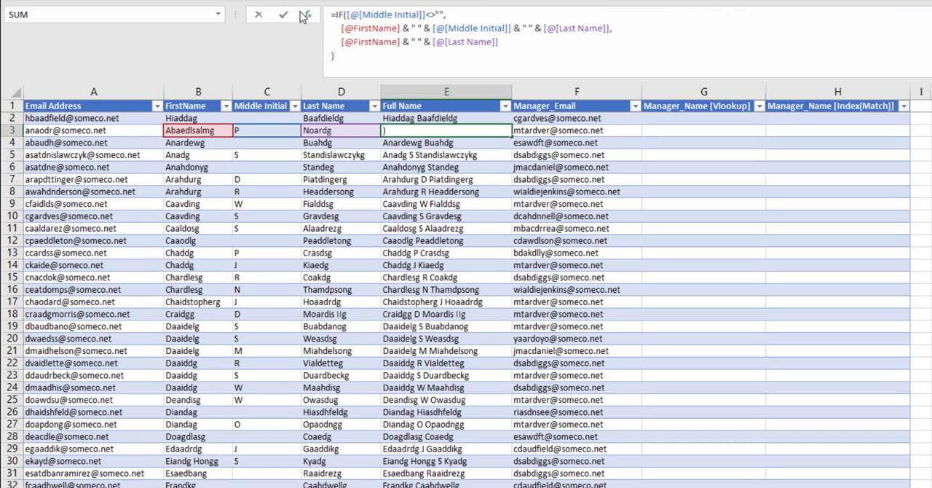
# - Review the parts of the IF formula for the Full Name column
pyautogui.doubleClick(349, 15)
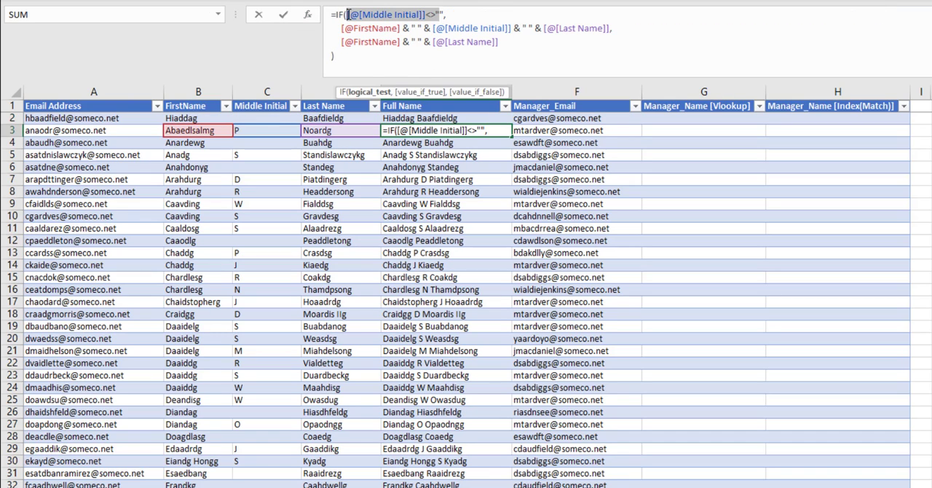
pyautogui.moveTo(614, 28); pyautogui.dragTo(343, 29)
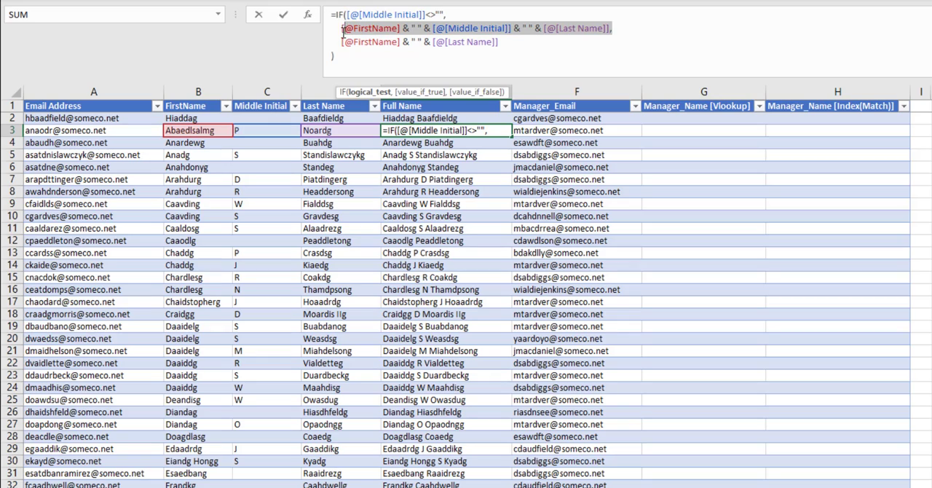
pyautogui.moveTo(501, 43); pyautogui.dragTo(343, 42)
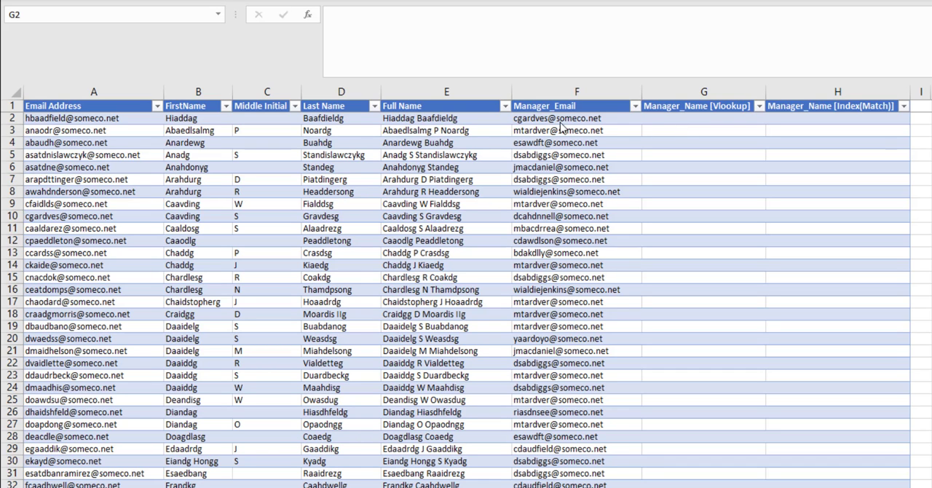
pyautogui.moveTo(87, 92); pyautogui.dragTo(426, 118)
# - Start a VLOOKUP in the first Manager_Name [Vlookup] cell using the row's Manager_Email as lookup value
pyautogui.click(734, 116)
pyautogui.write('=v')
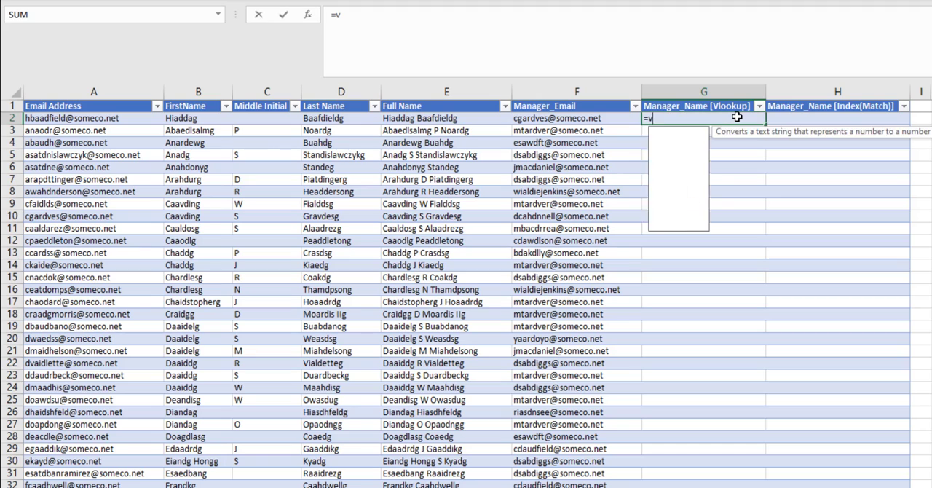
pyautogui.write('lookup')
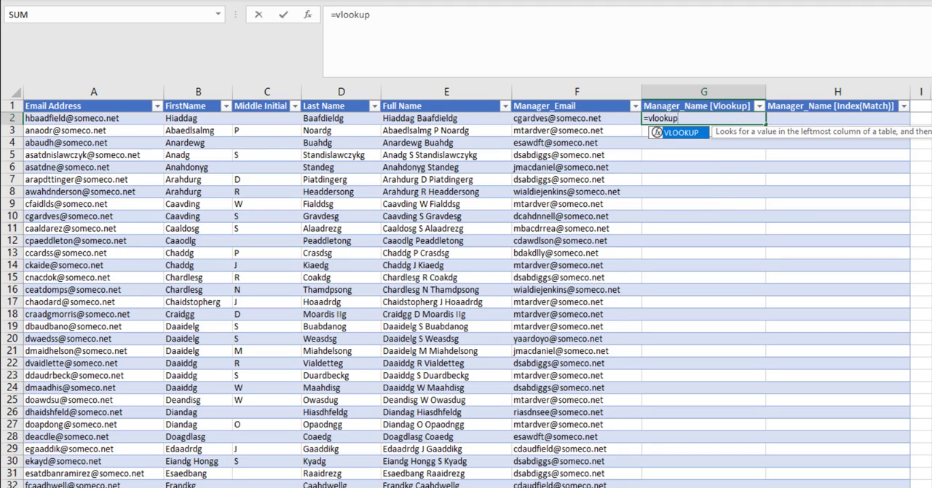
pyautogui.write('(')
pyautogui.click(577, 120)
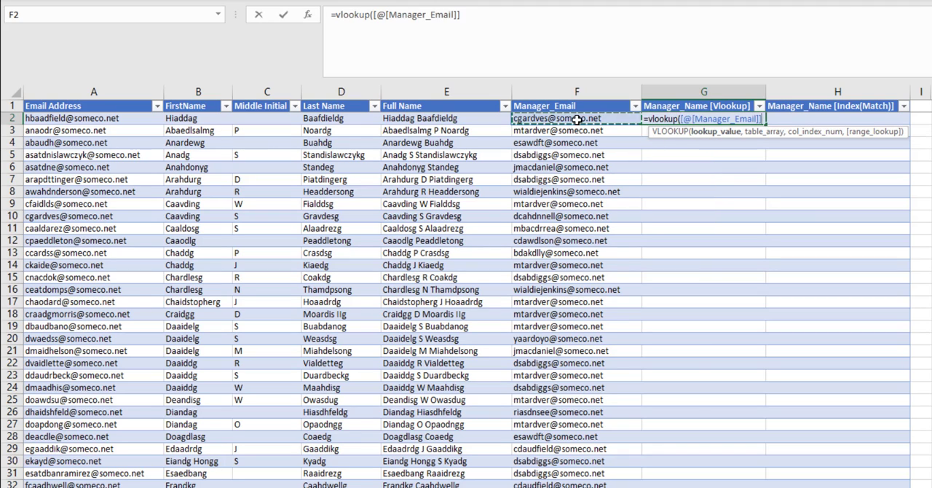
pyautogui.write(',')
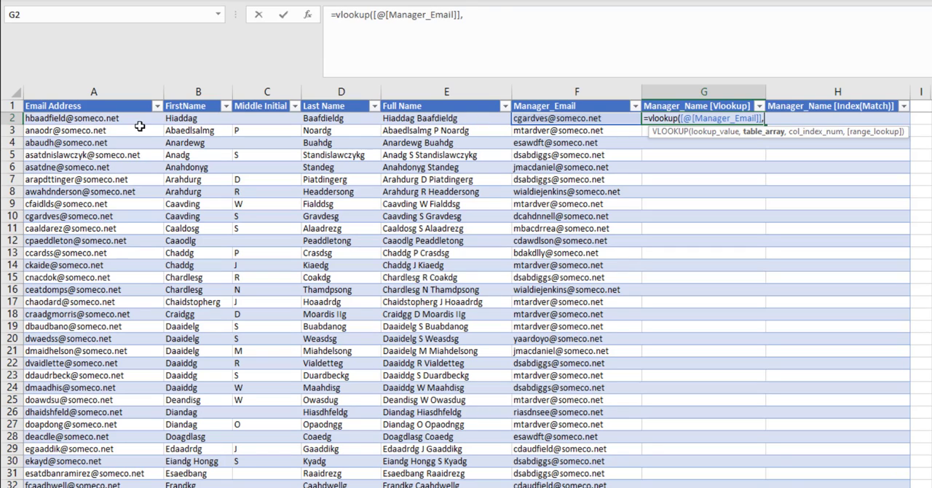
# - Set the VLOOKUP table array to the tblEmpData columns Email Address through Full Name
pyautogui.click(98, 118)
pyautogui.moveTo(98, 118); pyautogui.dragTo(404, 118)
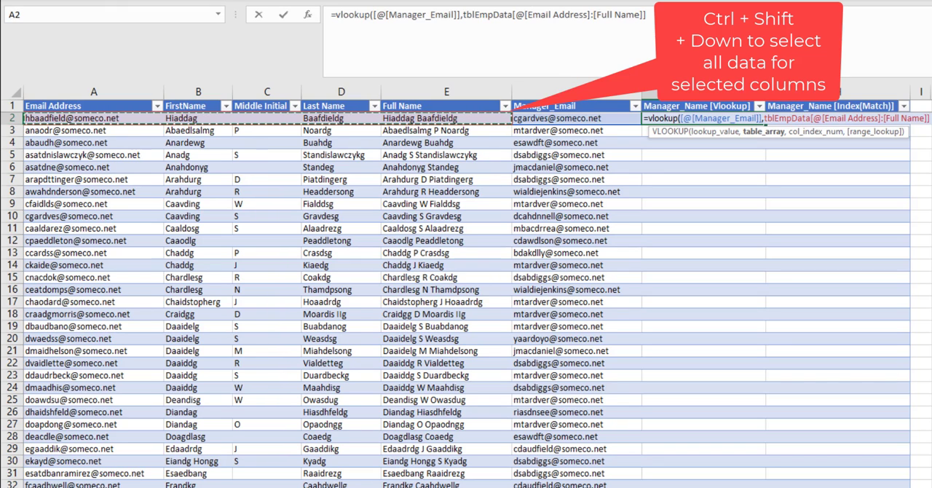
pyautogui.hotkey('ctrl', 'shift', 'Down')
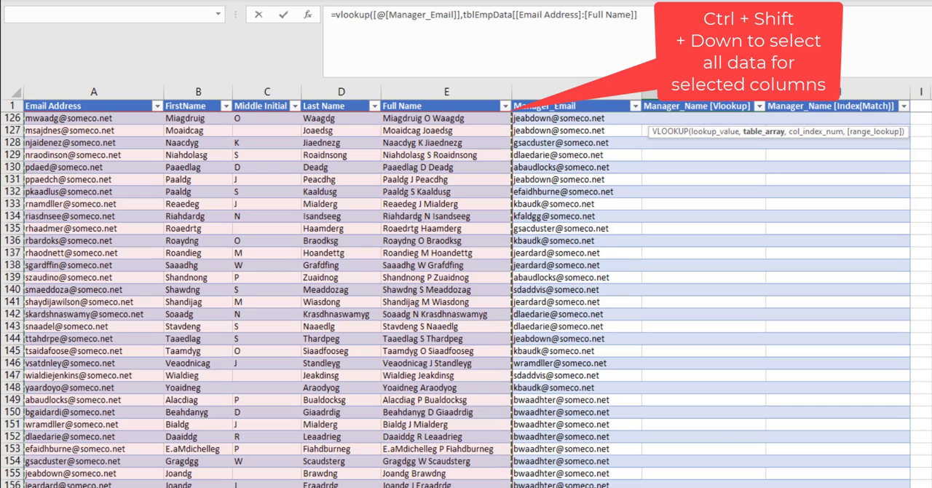
pyautogui.moveTo(463, 15); pyautogui.dragTo(707, 14)
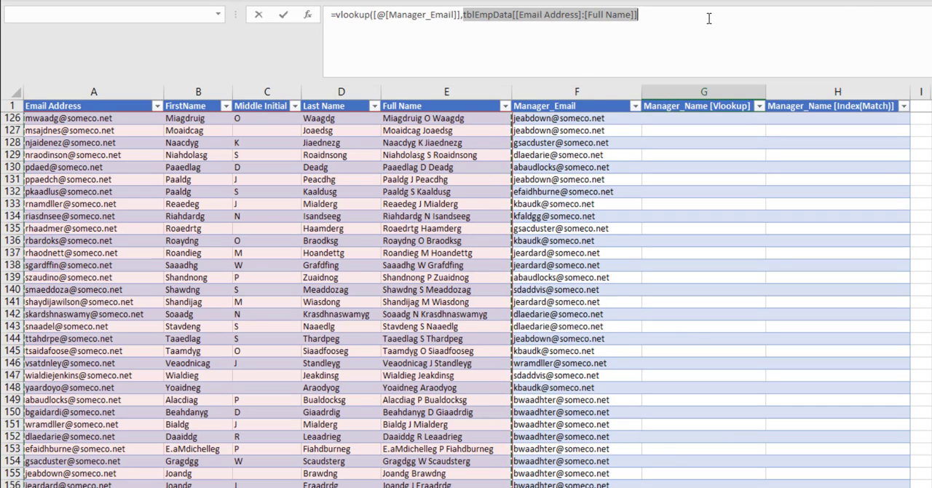
pyautogui.press('Delete')
pyautogui.moveTo(85, 120); pyautogui.dragTo(503, 120)
pyautogui.press('BackSpace')
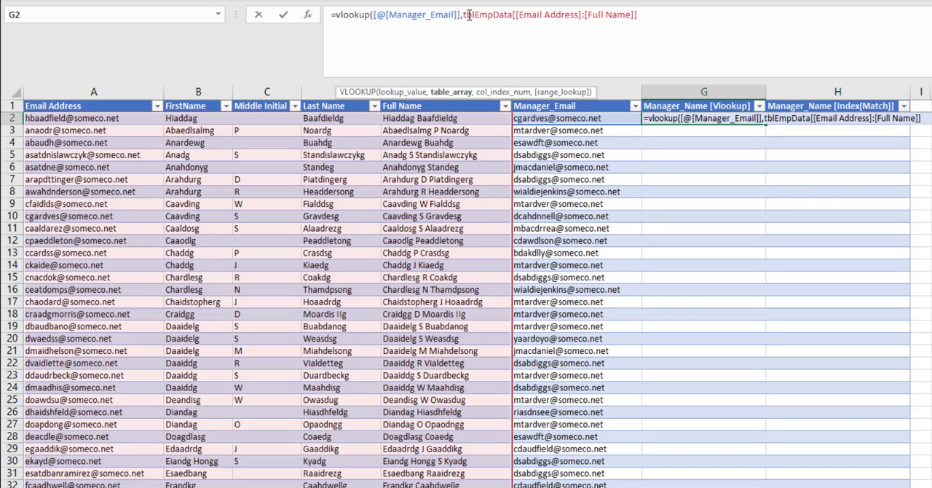
# - Finish the VLOOKUP with column index 5 and FALSE for exact match, and enter it
pyautogui.click(648, 25)
pyautogui.write(',5')
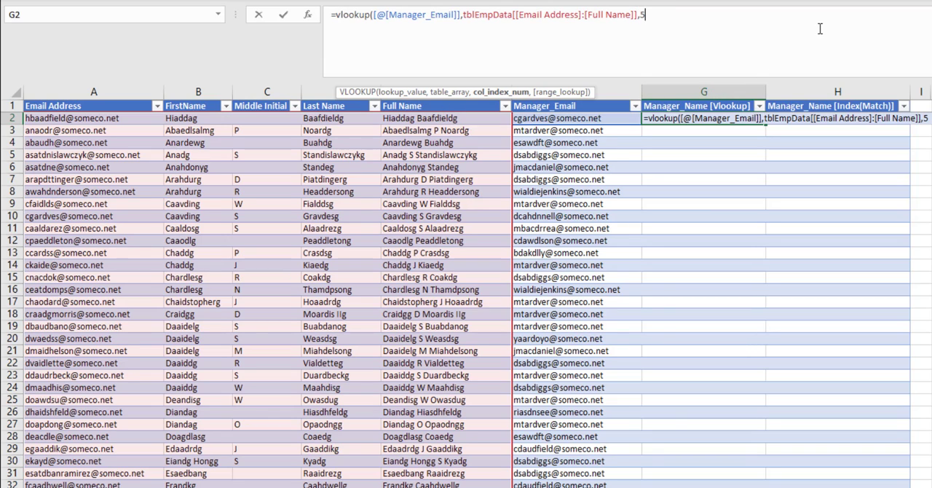
pyautogui.write(',')
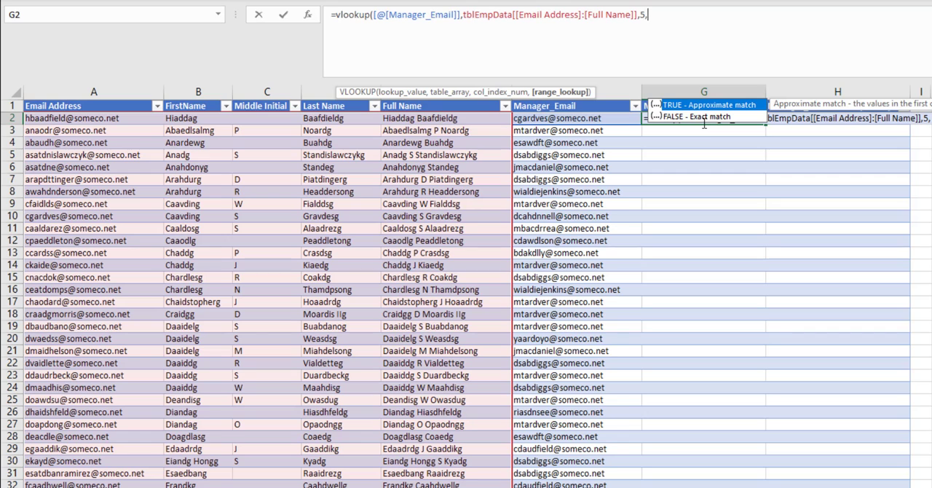
pyautogui.write('false)')
pyautogui.press('Return')
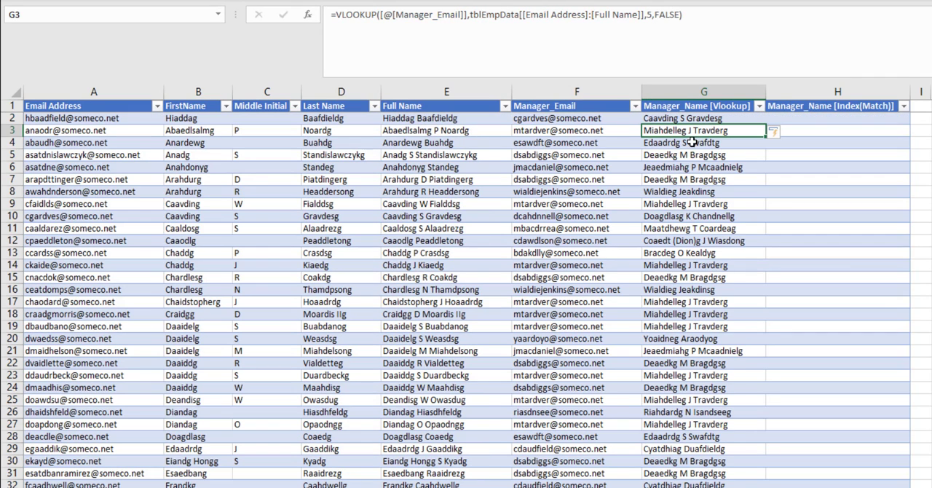
# - Examine the VLOOKUP results down the column and the arguments of its formula
pyautogui.scroll(-20, 441, 422)
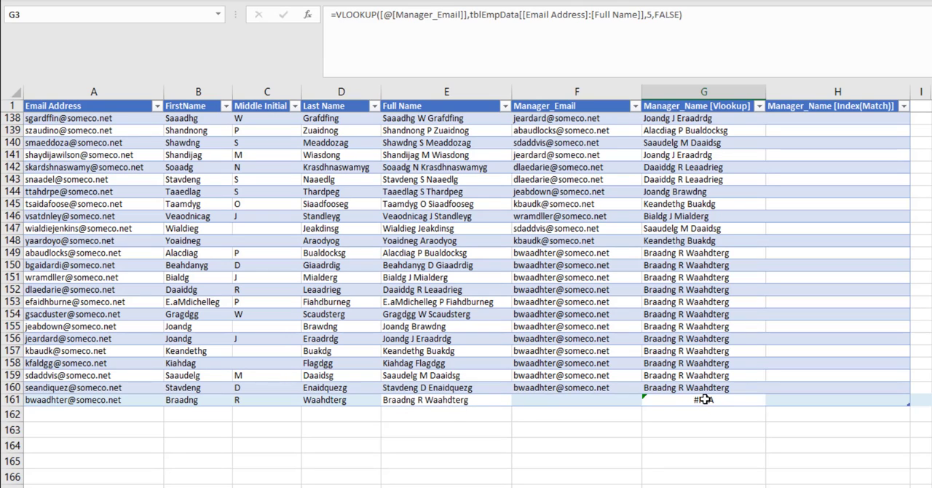
pyautogui.scroll(20, 466, 299)
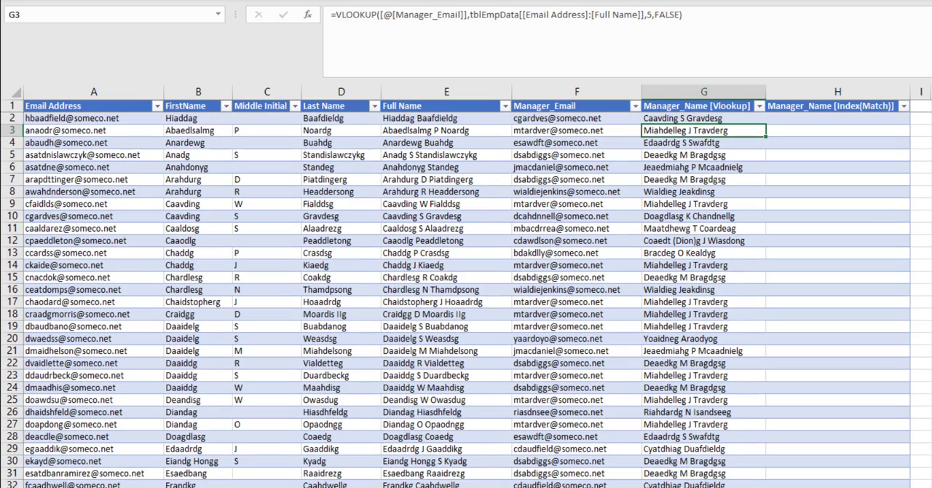
pyautogui.click(732, 118)
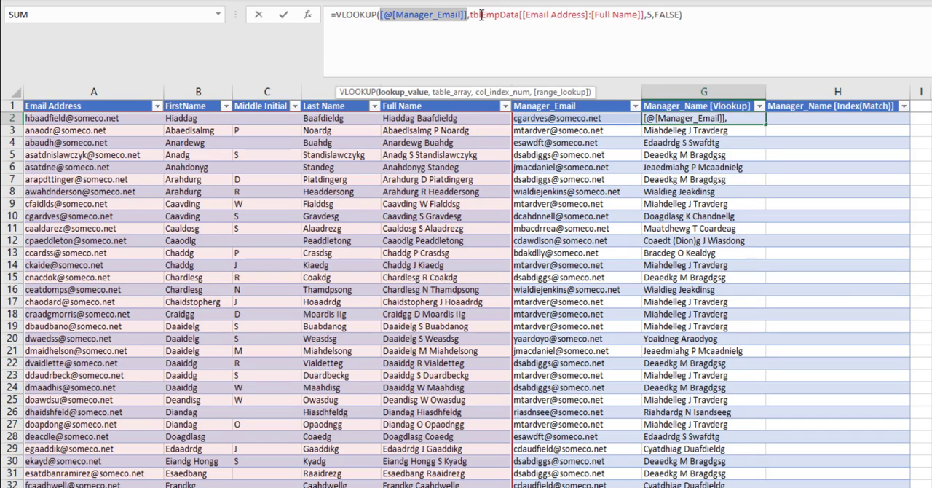
pyautogui.moveTo(470, 15); pyautogui.dragTo(646, 14)
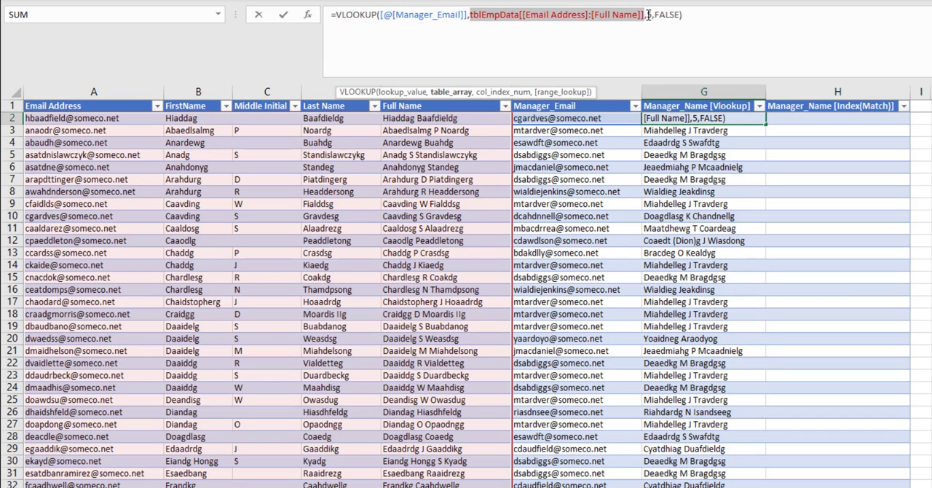
pyautogui.click(647, 14)
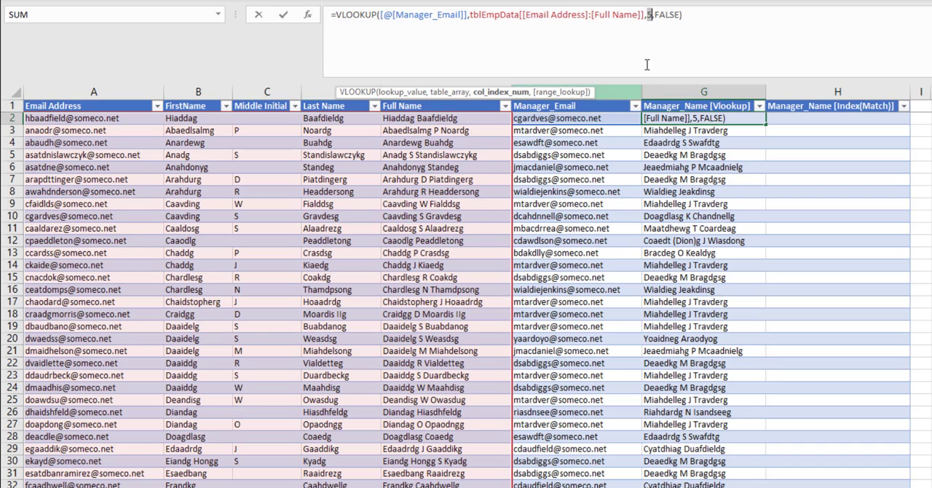
pyautogui.click(659, 16)
# - Wrap the VLOOKUP formula in IFERROR returning an empty string when no match is found
pyautogui.click(336, 15)
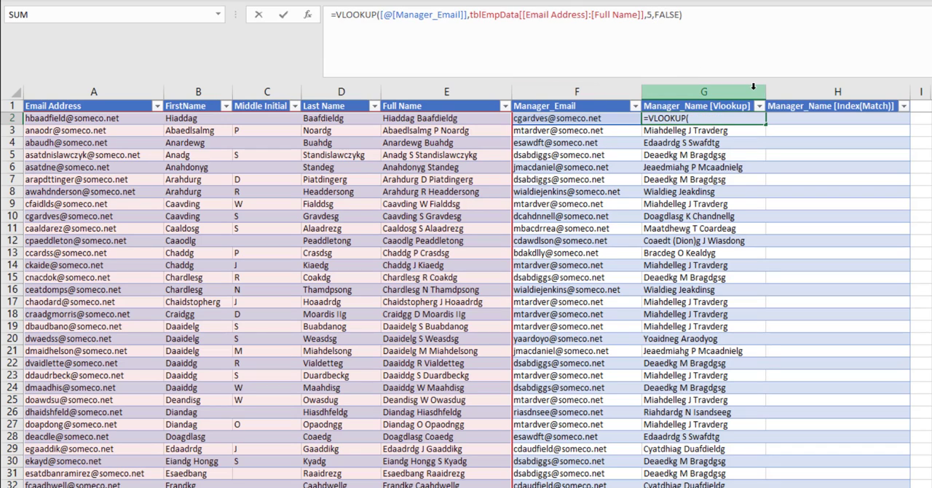
pyautogui.write('Iferror')
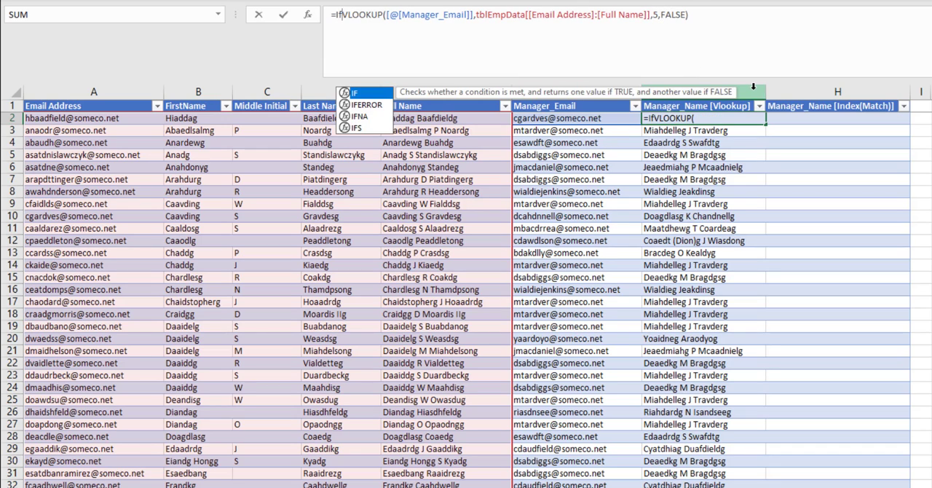
pyautogui.write('(')
pyautogui.press('End')
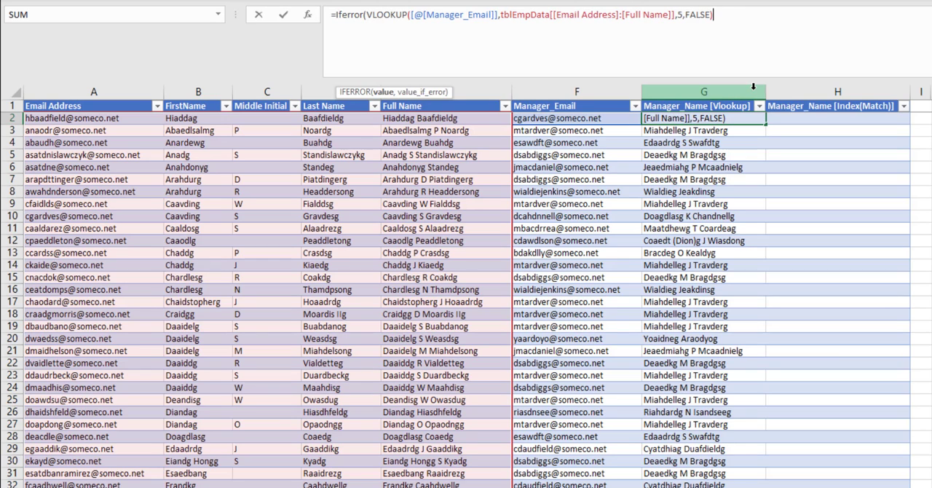
pyautogui.write(', "")')
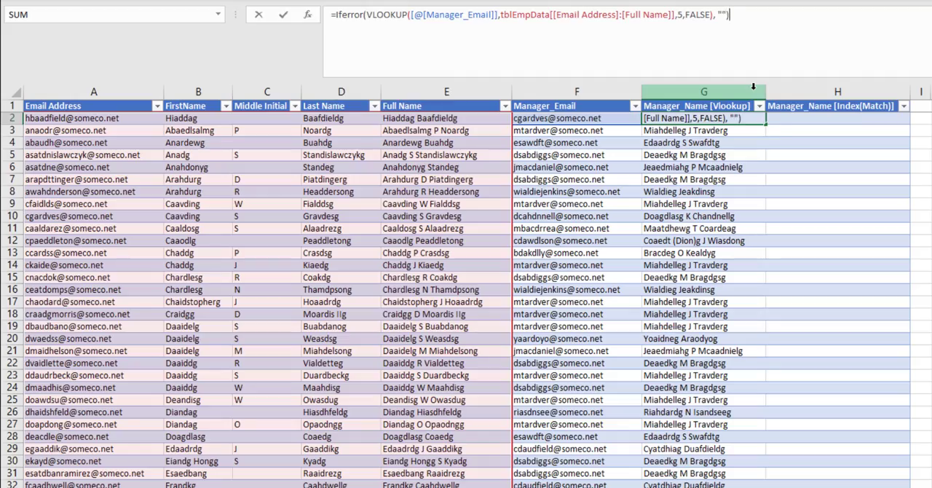
pyautogui.press('Return')
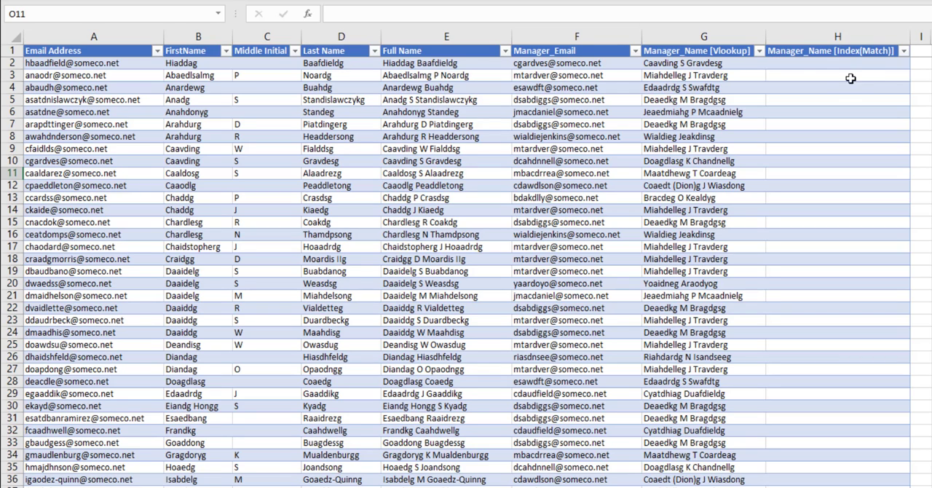
# - Enter a MATCH formula in the first Index(Match) cell finding the row's Manager_Email within the Email Address column, match type 0
pyautogui.click(870, 69)
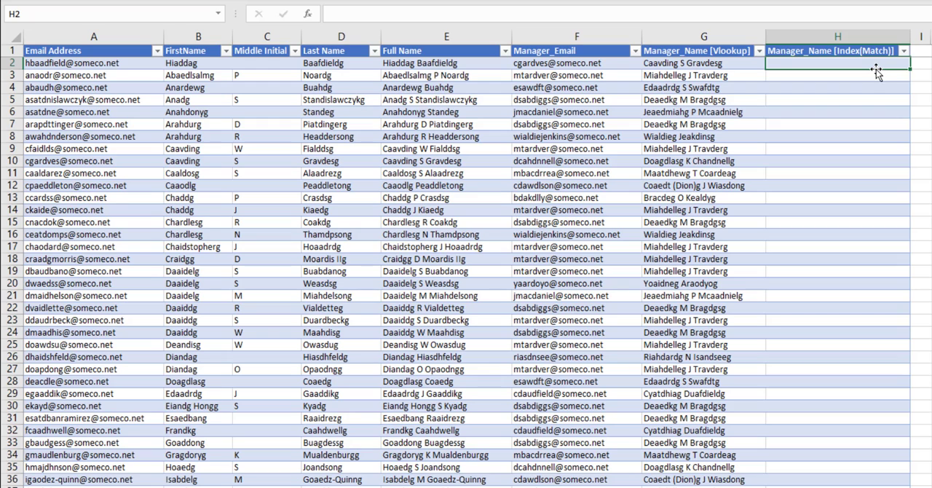
pyautogui.write('=MATCH(')
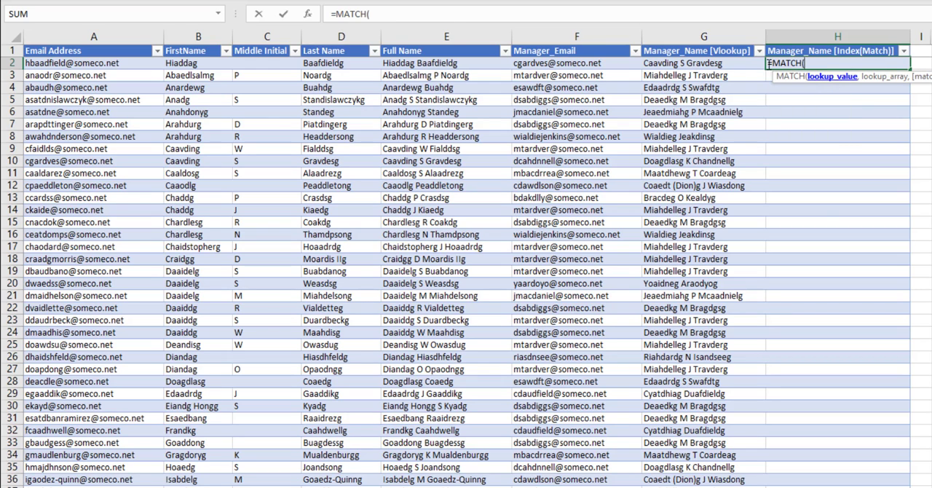
pyautogui.click(592, 64)
pyautogui.write(',')
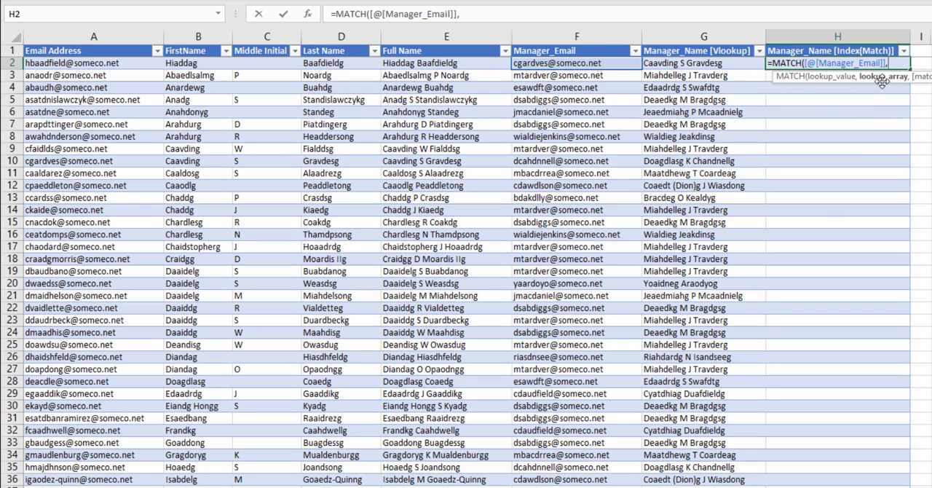
pyautogui.click(95, 64)
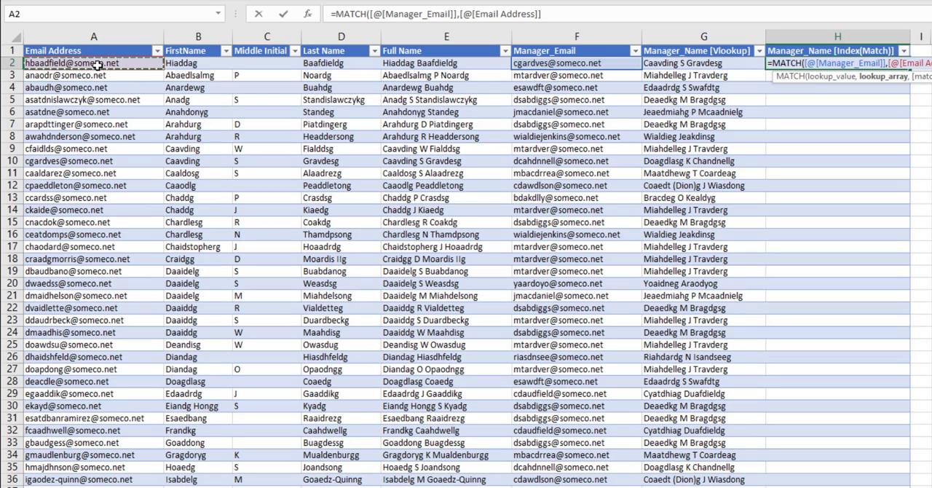
pyautogui.click(468, 14)
pyautogui.press('Delete')
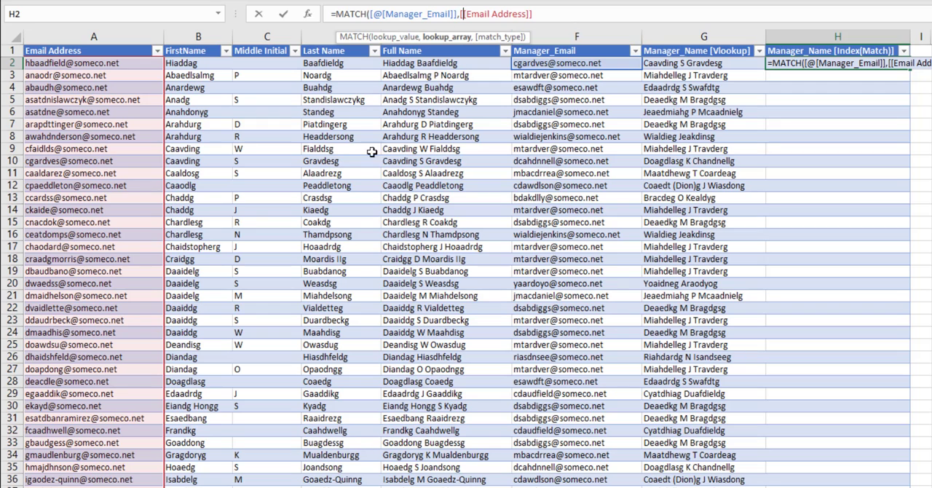
pyautogui.press('End')
pyautogui.write(',')
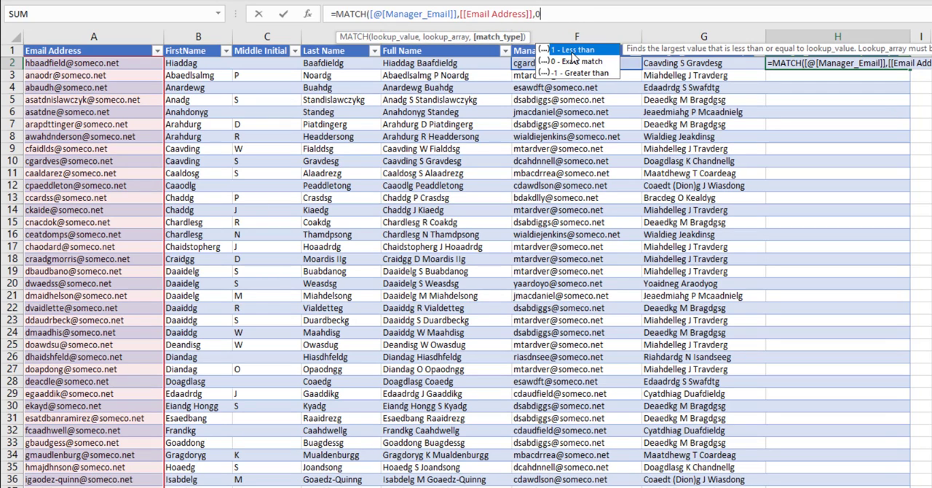
pyautogui.press('Return')
# - Examine the MATCH results and which Email Address rows they point to
pyautogui.click(895, 88)
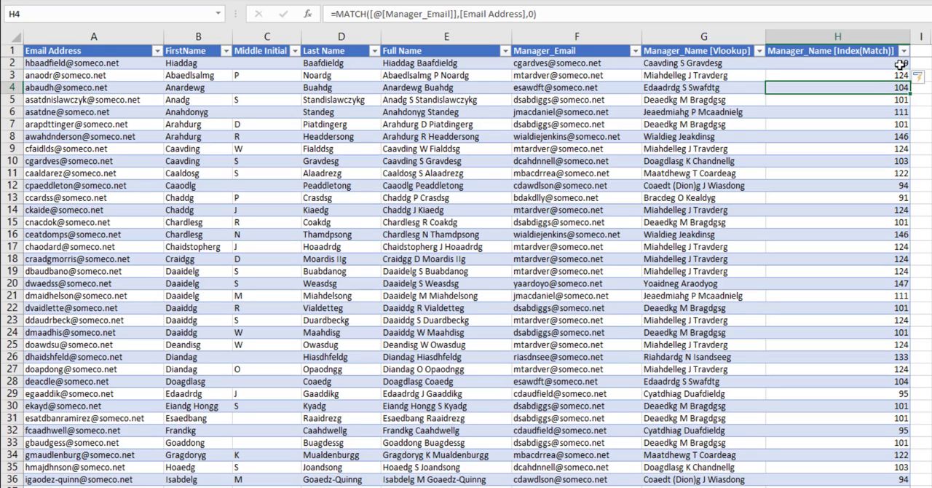
pyautogui.click(900, 64)
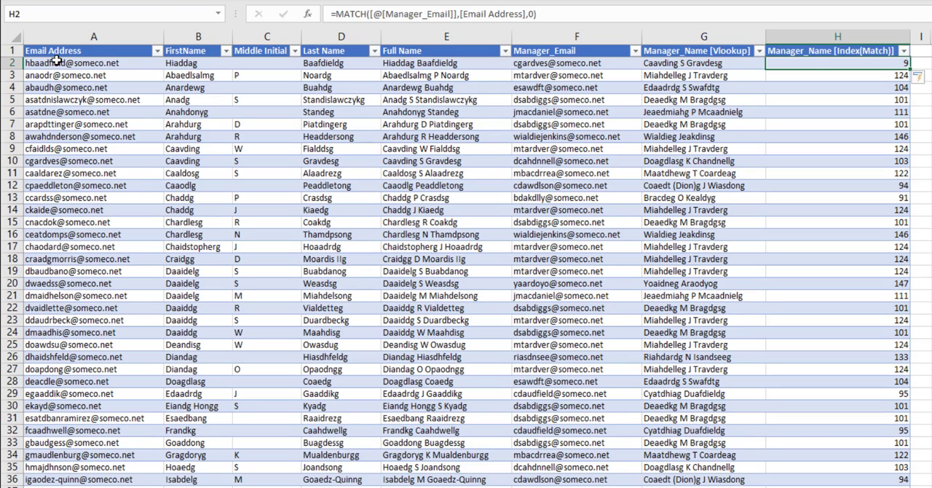
pyautogui.click(531, 64)
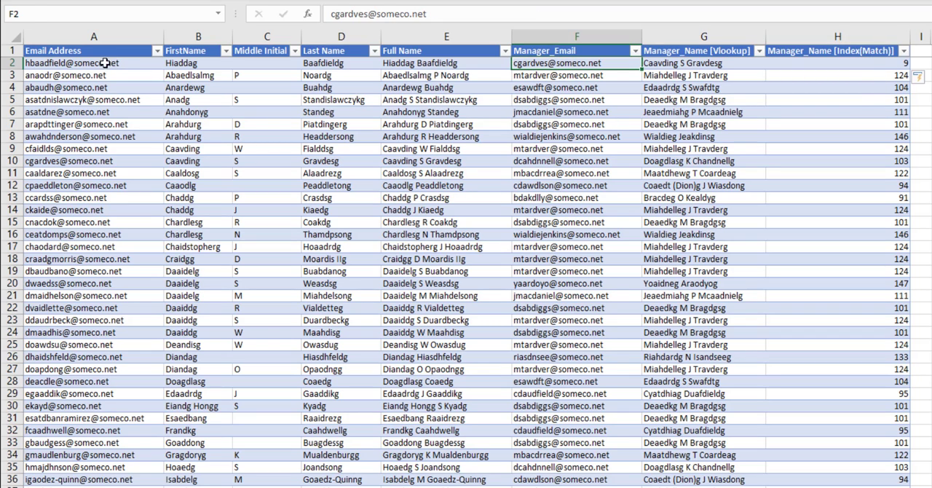
pyautogui.moveTo(102, 63); pyautogui.dragTo(99, 166)
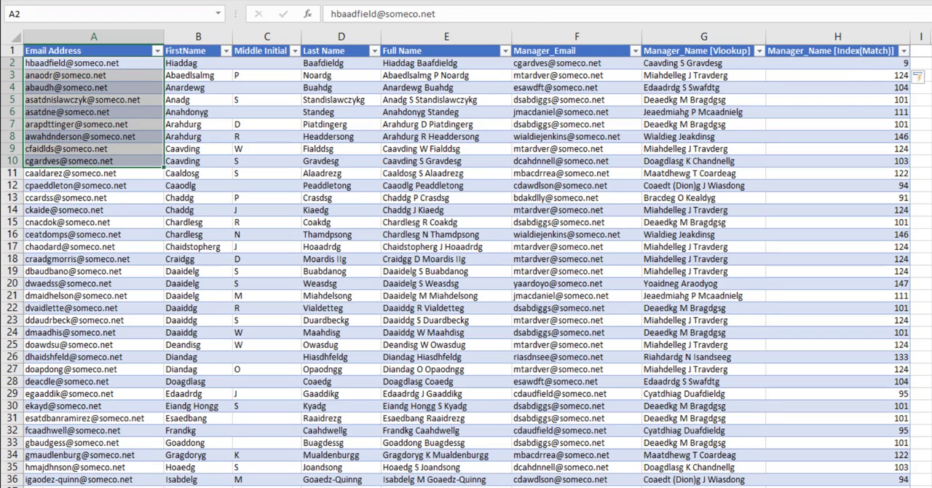
# - Replace the formula with INDEX over the Full Name column using row number 3 as a test
pyautogui.click(838, 64)
pyautogui.moveTo(537, 14); pyautogui.dragTo(337, 13)
pyautogui.hotkey('ctrl', 'c')
pyautogui.press('BackSpace')
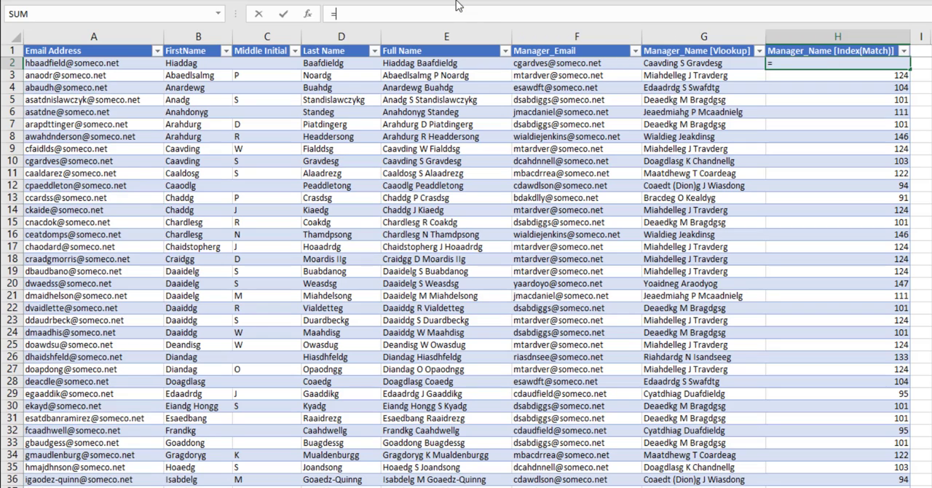
pyautogui.write('Index(')
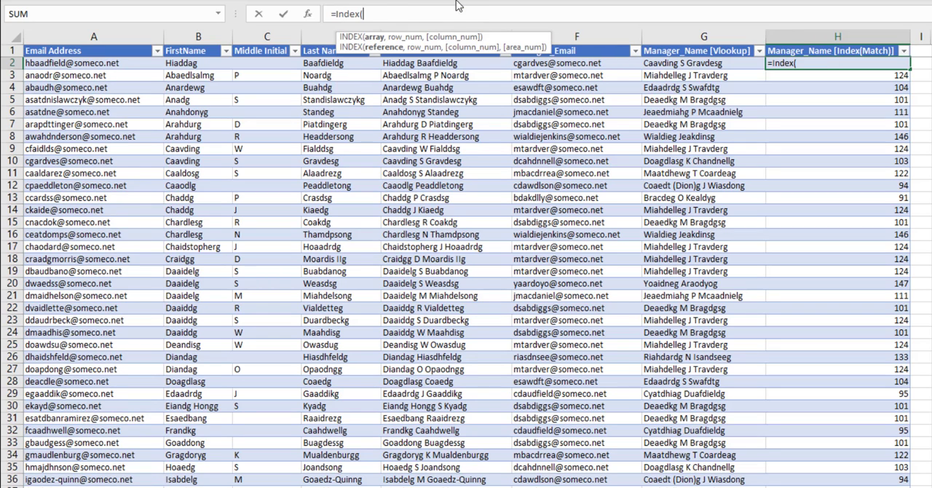
pyautogui.click(414, 63)
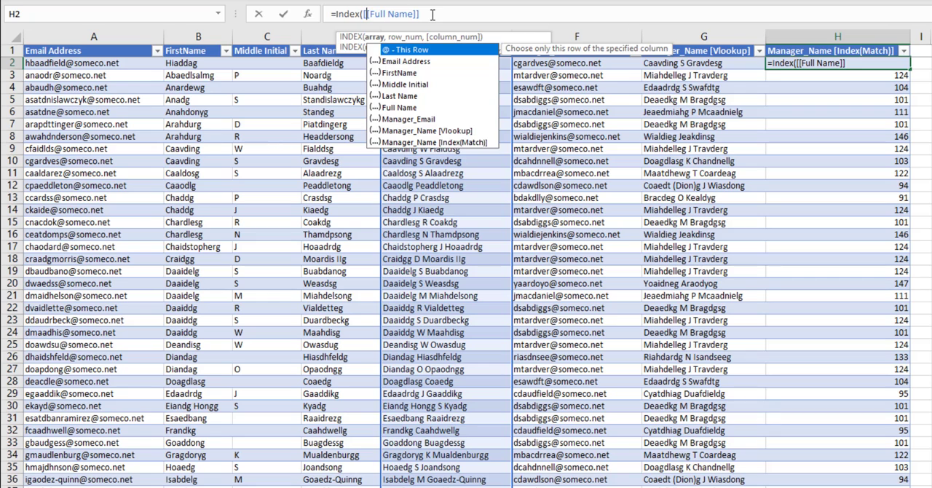
pyautogui.press('End')
pyautogui.write(',')
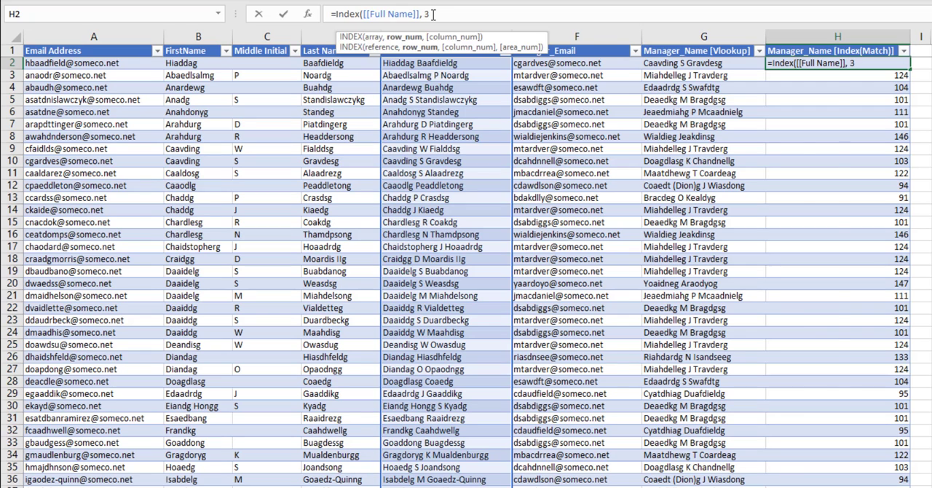
pyautogui.write('3')
pyautogui.press('Return')
pyautogui.moveTo(443, 65); pyautogui.dragTo(446, 100)
pyautogui.click(446, 91)
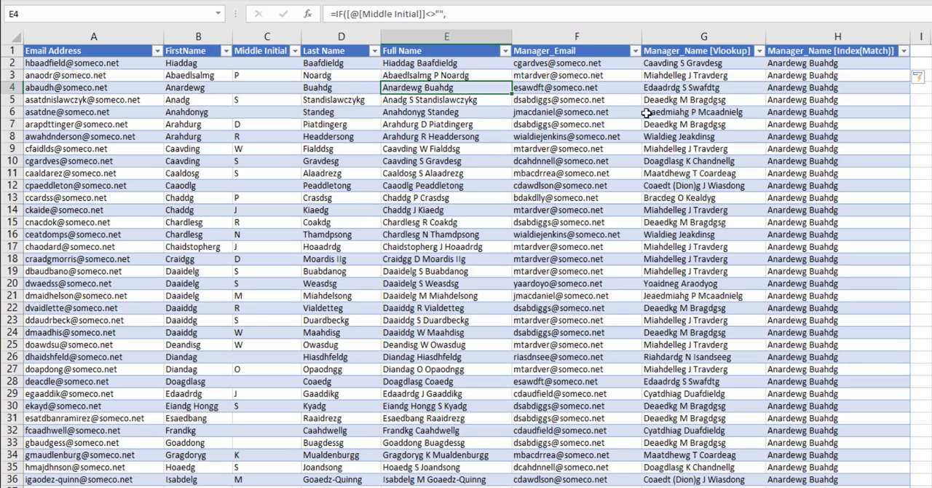
# - Replace the test row number with the MATCH expression to complete the INDEX/MATCH formula
pyautogui.click(801, 63)
pyautogui.click(424, 13)
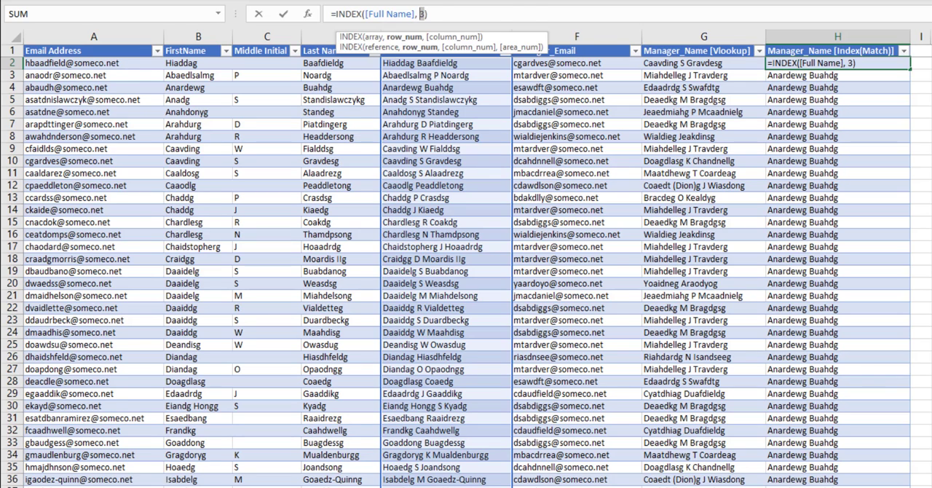
pyautogui.hotkey('ctrl', 'v')
pyautogui.press('Return')
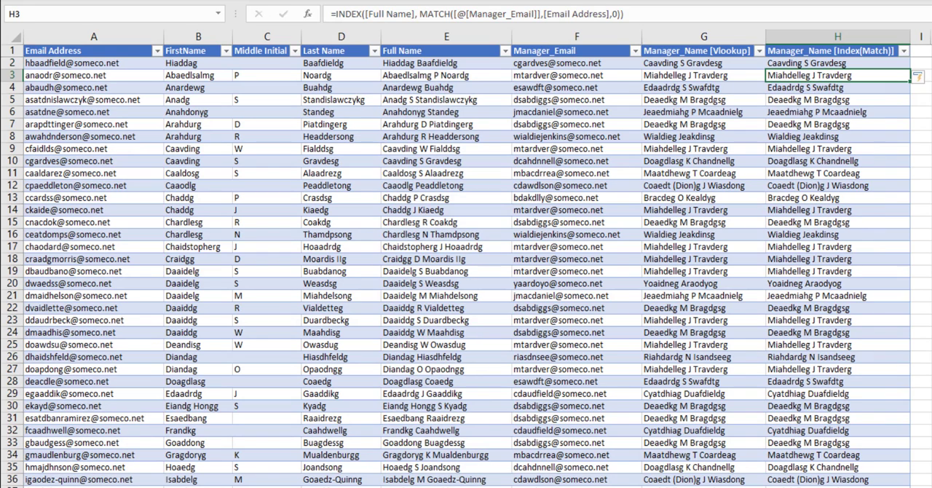
# - Split the INDEX/MATCH formula onto two lines after the Full Name argument in the expanded formula bar
pyautogui.click(712, 75)
pyautogui.click(740, 88)
pyautogui.click(815, 99)
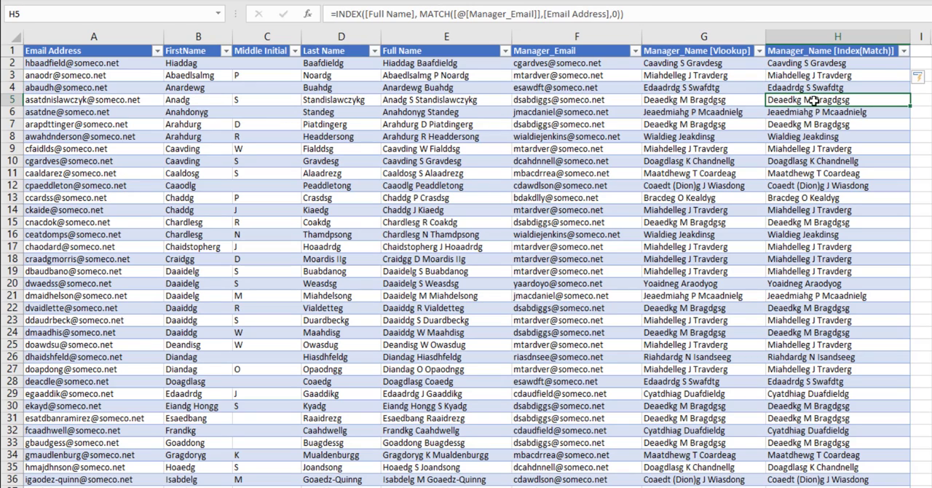
pyautogui.click(817, 65)
pyautogui.moveTo(747, 27); pyautogui.dragTo(737, 68)
pyautogui.click(419, 14)
pyautogui.hotkey('alt', 'Return')
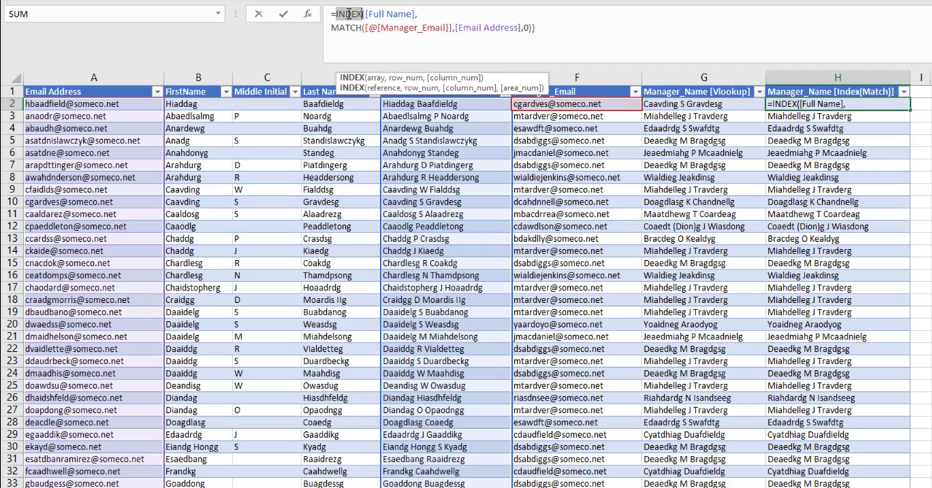
pyautogui.moveTo(416, 13); pyautogui.dragTo(366, 14)
pyautogui.moveTo(532, 28); pyautogui.dragTo(276, 25)
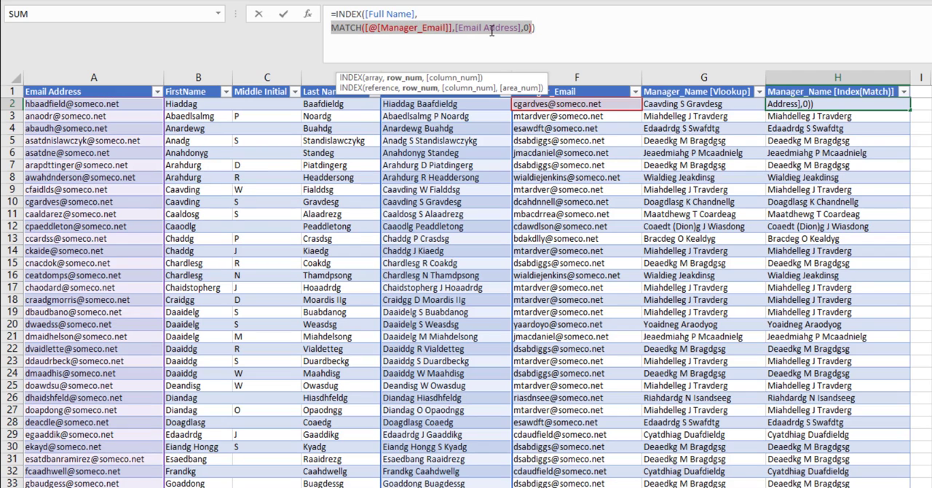
pyautogui.press('Return')
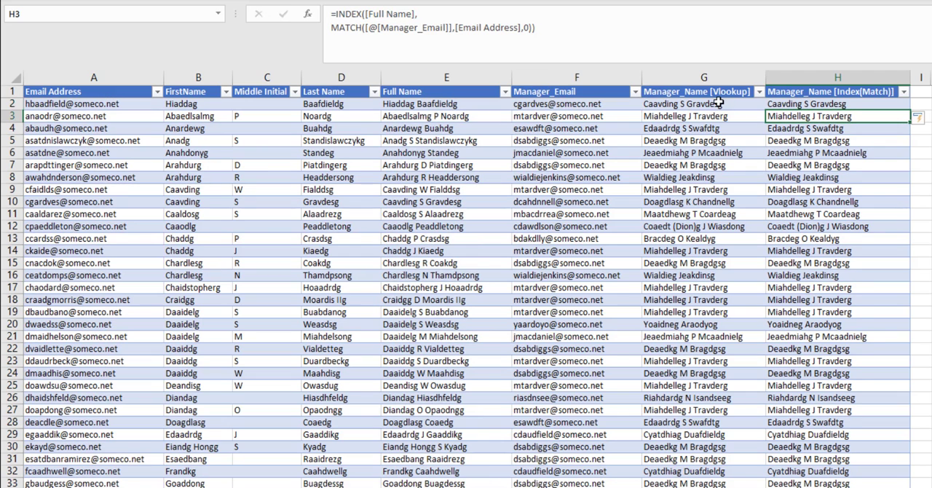
# - Compare the VLOOKUP and Full Name formulas with the new INDEX/MATCH formula
pyautogui.click(718, 103)
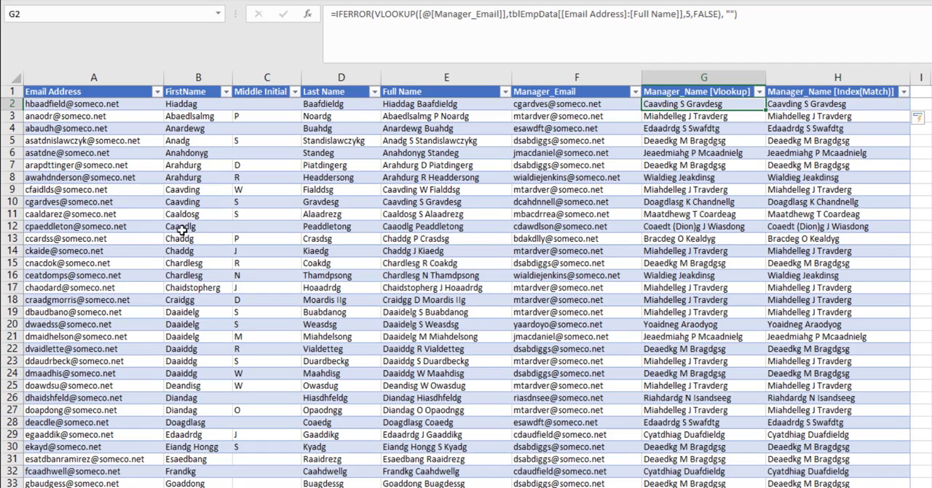
pyautogui.moveTo(73, 103); pyautogui.dragTo(417, 207)
pyautogui.click(415, 205)
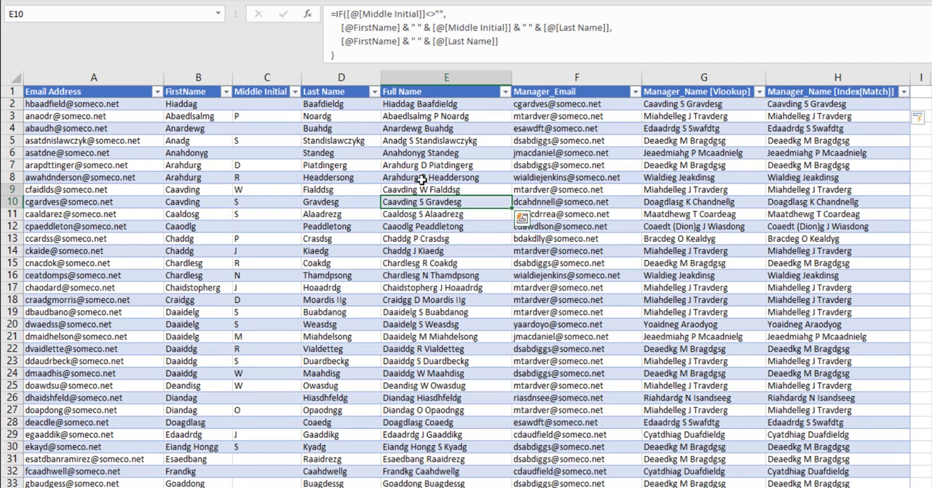
pyautogui.hotkey('ctrl', 'shift', 'Up')
pyautogui.click(407, 204)
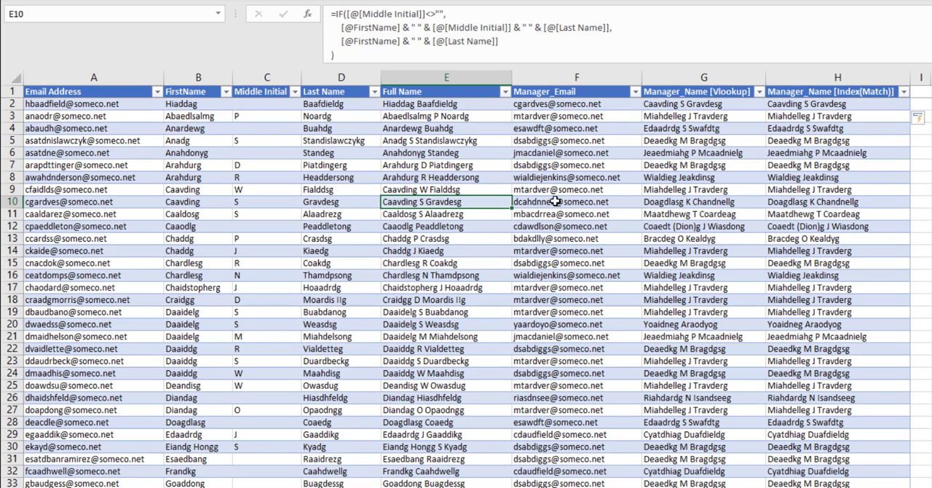
pyautogui.click(798, 104)
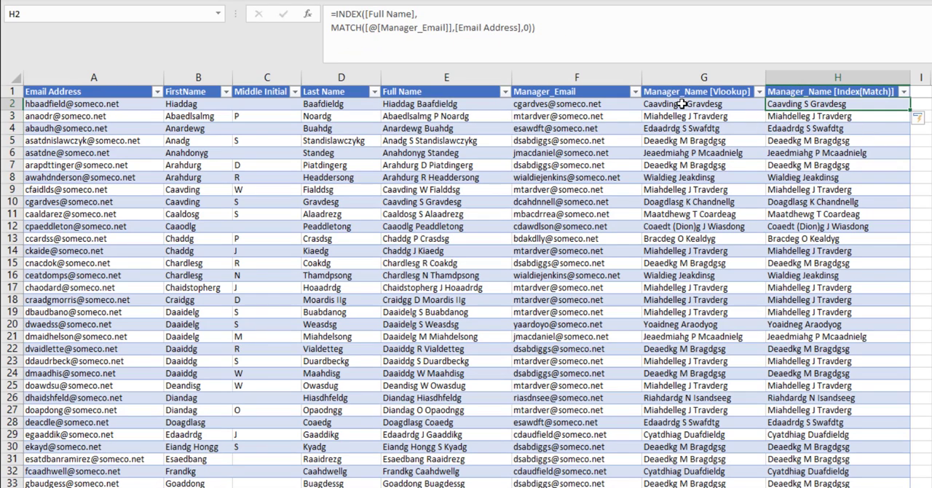
# - At the last table row, wrap the INDEX/MATCH formula in IFERROR returning an empty string
pyautogui.hotkey('ctrl', 'Down')
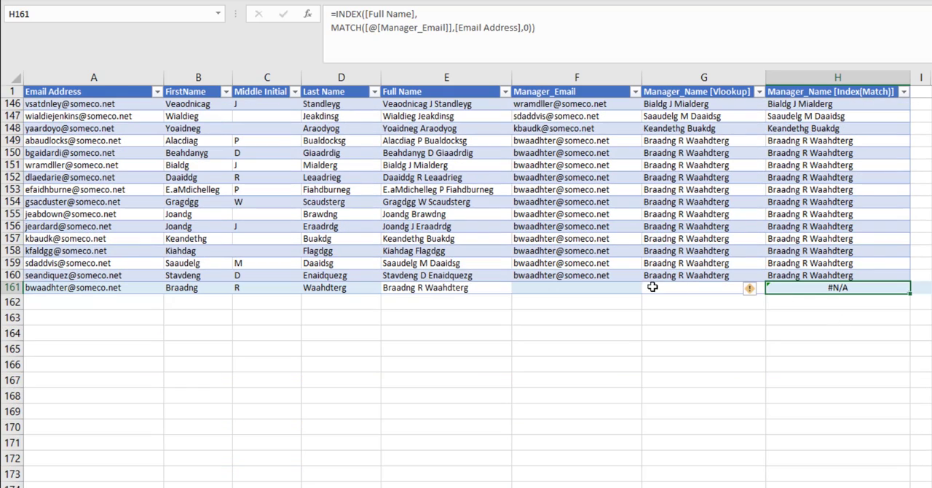
pyautogui.click(336, 14)
pyautogui.write('Iferror(')
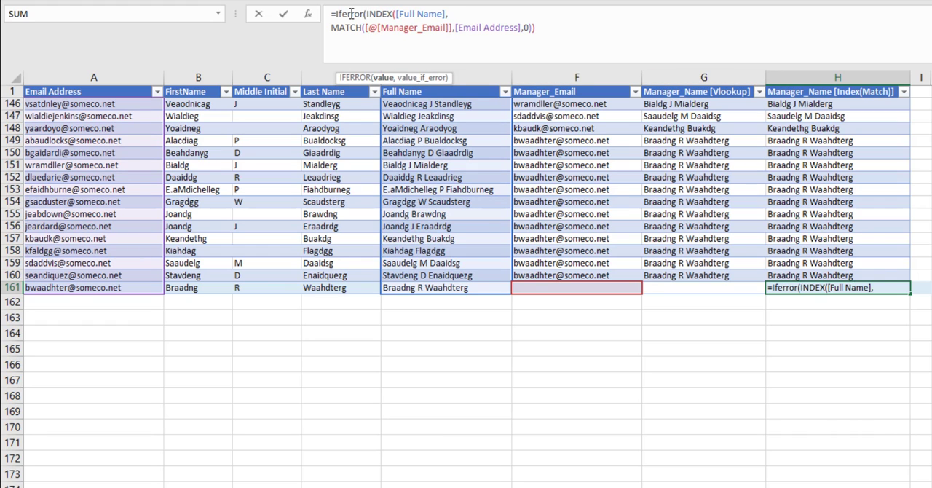
pyautogui.click(540, 29)
pyautogui.write(', "")')
pyautogui.press('Return')
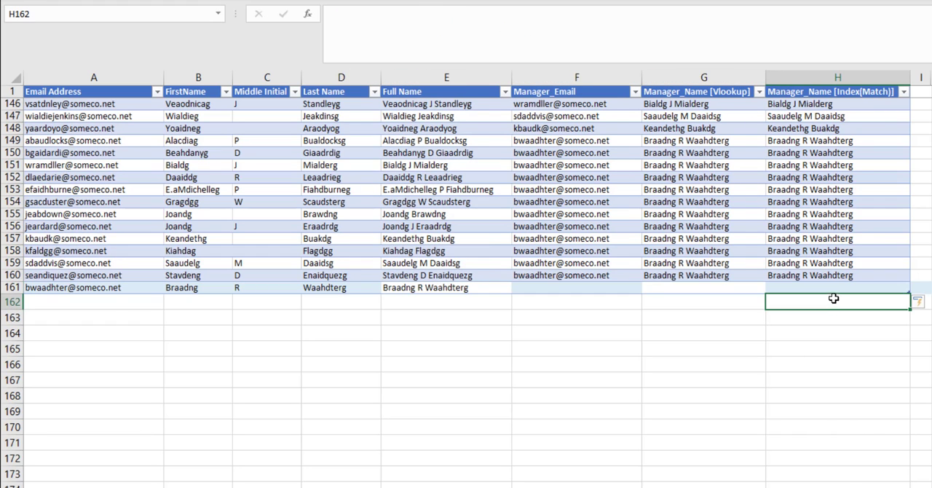
# - Review the IFERROR-wrapped formulas in both manager name columns and the matching manager emails
pyautogui.click(842, 289)
pyautogui.scroll(20, 842, 289)
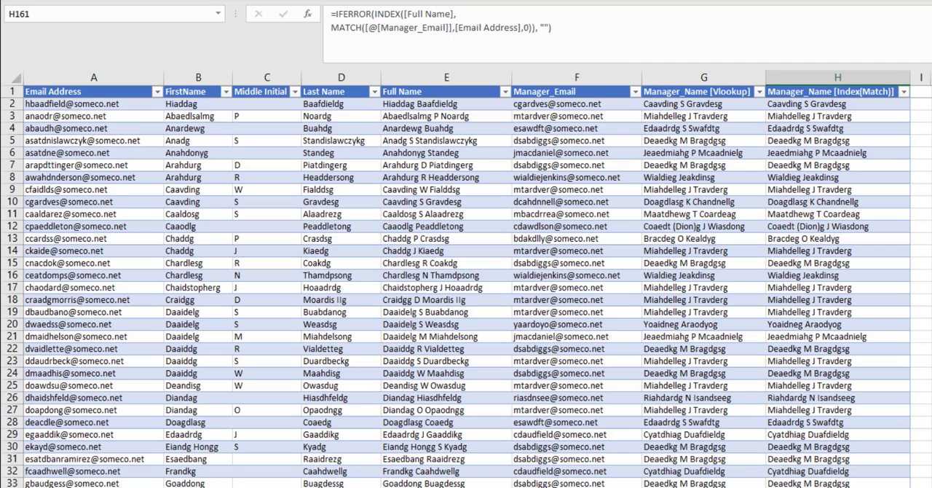
pyautogui.click(814, 106)
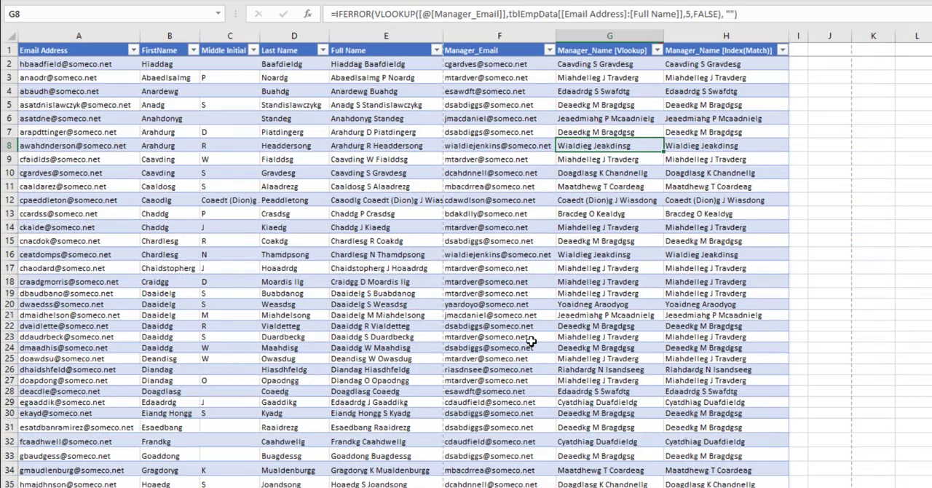
pyautogui.click(475, 145)
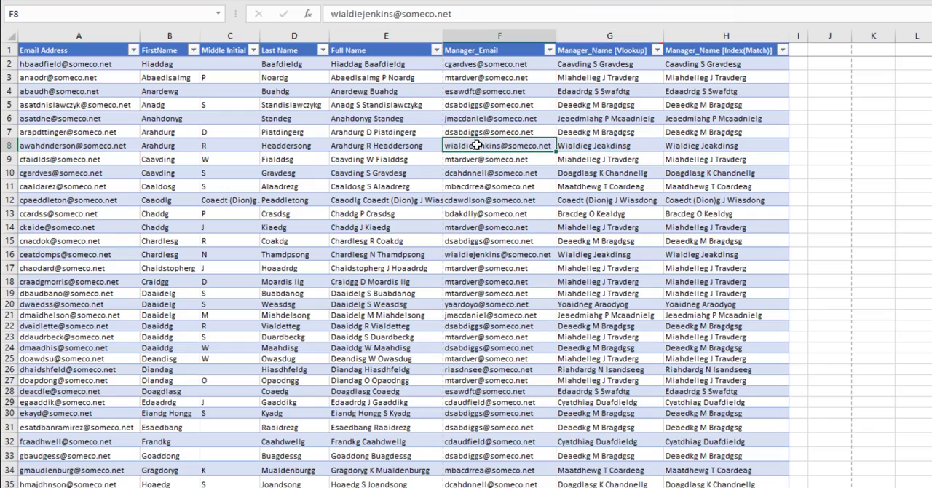
# - Insert a PivotTable from the tblEmpData table at cell K1 of the same sheet and add the Manager_Name [Vlookup] field
pyautogui.hotkey('ctrl', 'a')
pyautogui.click(104, 10)
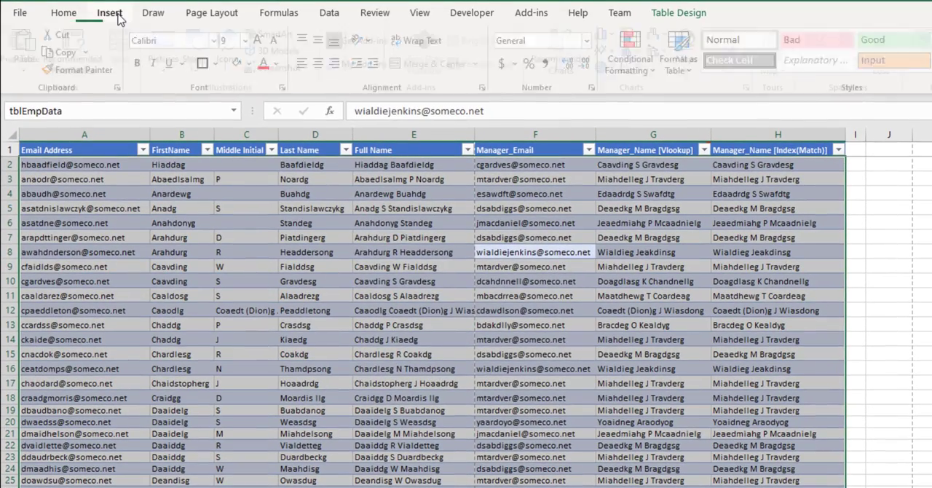
pyautogui.click(29, 51)
pyautogui.click(331, 380)
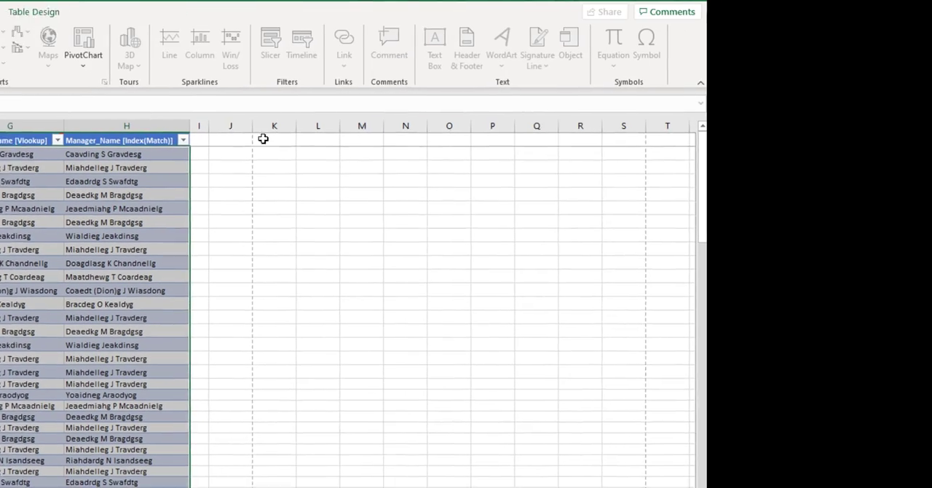
pyautogui.click(259, 139)
pyautogui.press('Return')
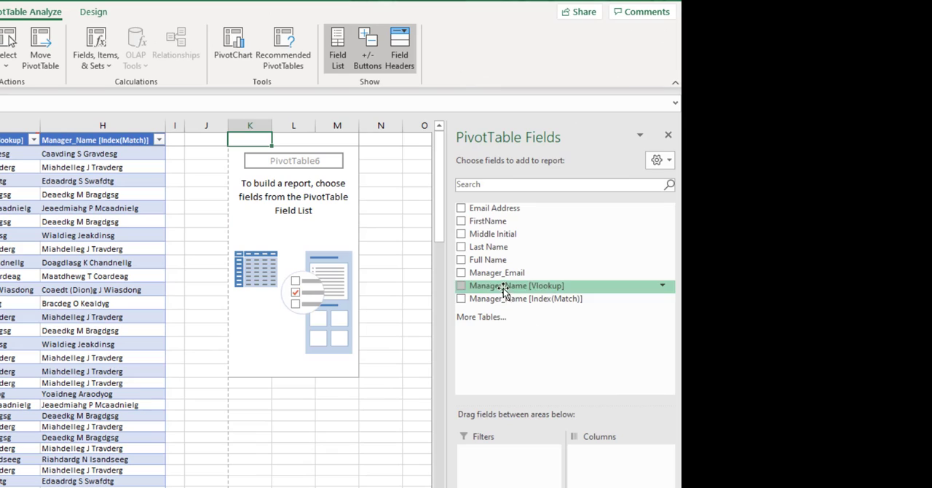
pyautogui.click(462, 285)
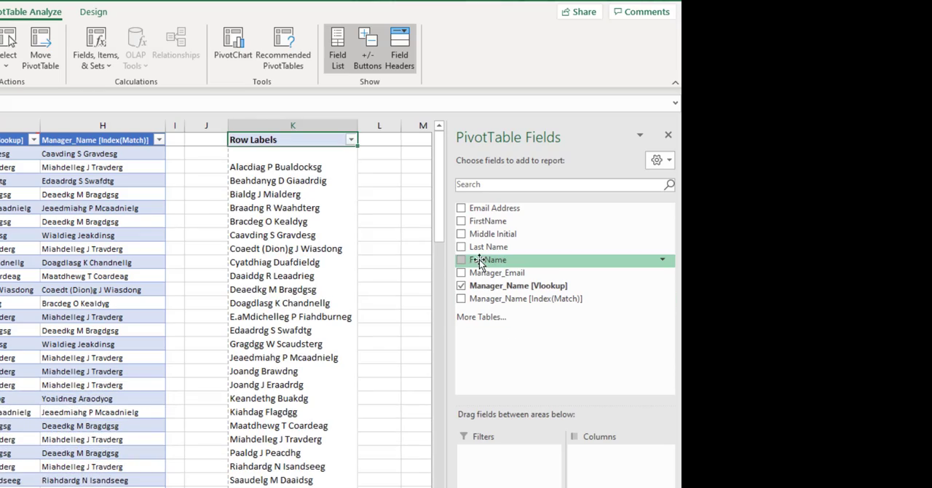
# - Add Full Name to the PivotTable values and format the count as Number with 0 decimal places and a 1000 separator
pyautogui.moveTo(479, 260); pyautogui.dragTo(670, 453)
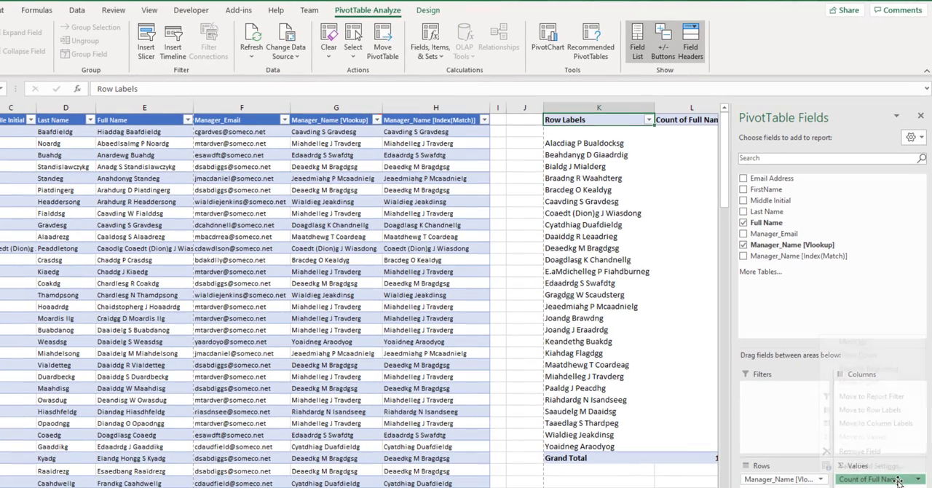
pyautogui.click(874, 479)
pyautogui.click(871, 465)
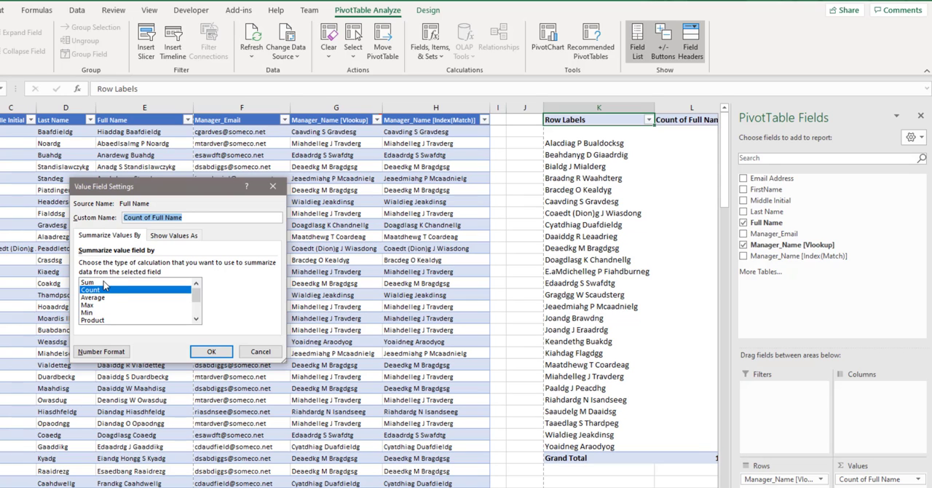
pyautogui.click(102, 352)
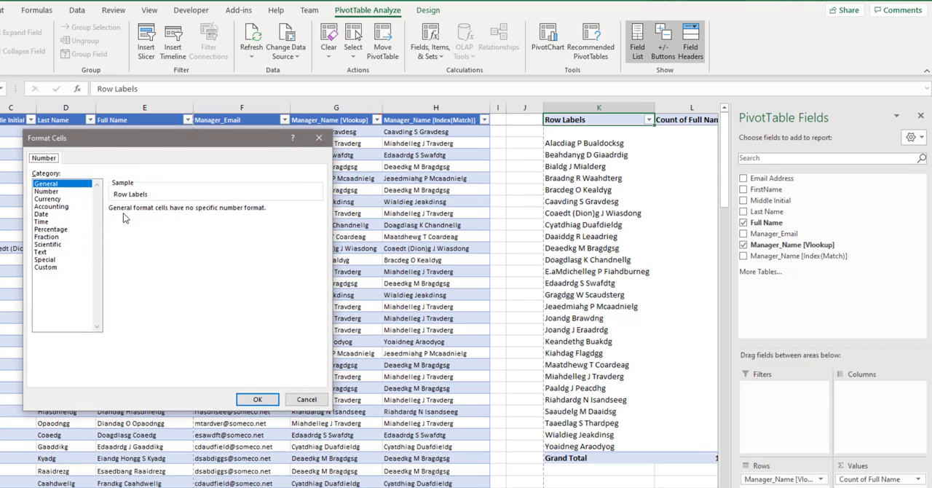
pyautogui.click(48, 192)
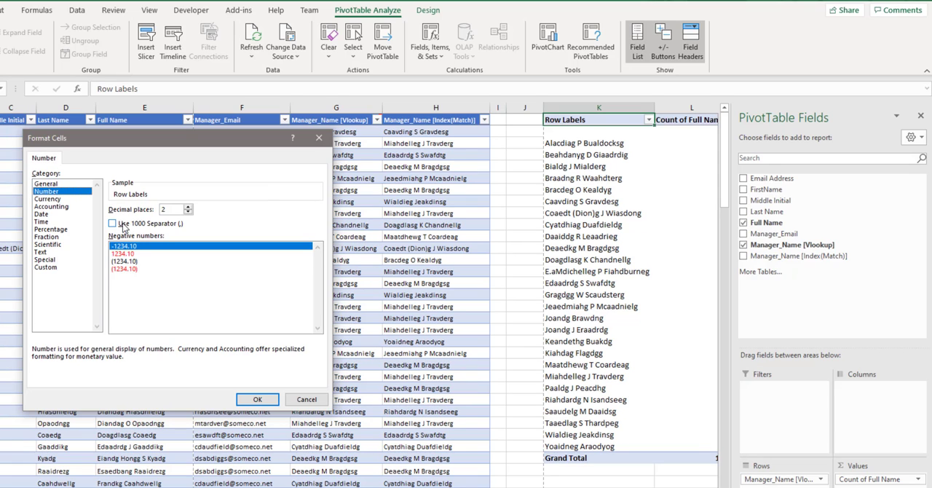
pyautogui.click(124, 223)
pyautogui.doubleClick(189, 212)
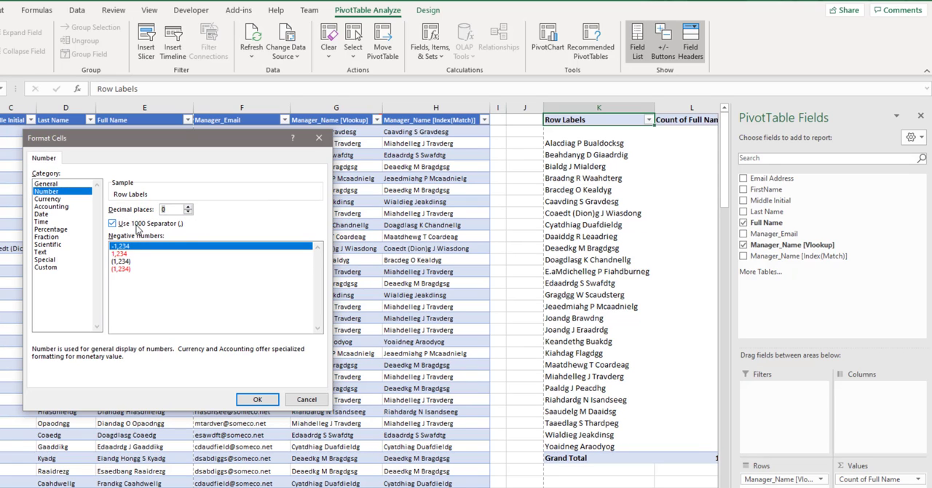
pyautogui.click(257, 400)
pyautogui.click(251, 350)
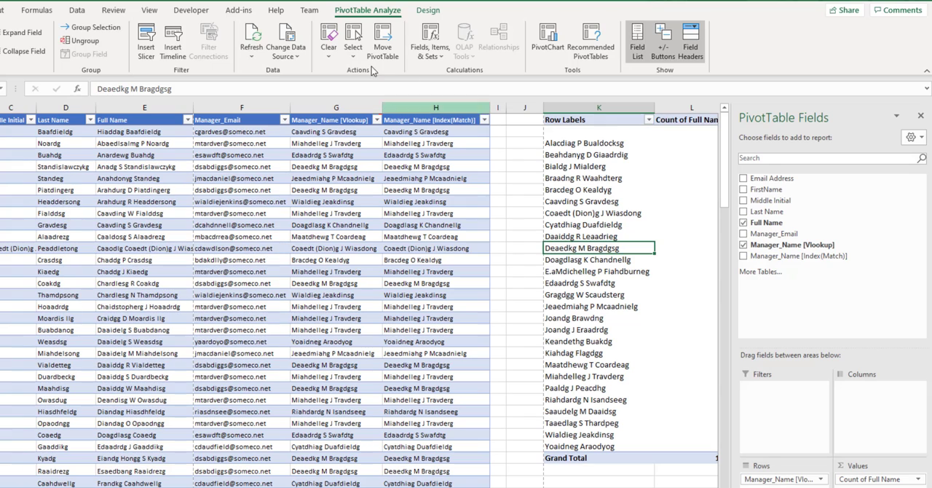
# - Apply a dark PivotTable style to the PivotTable
pyautogui.click(427, 10)
pyautogui.click(383, 51)
pyautogui.click(316, 432)
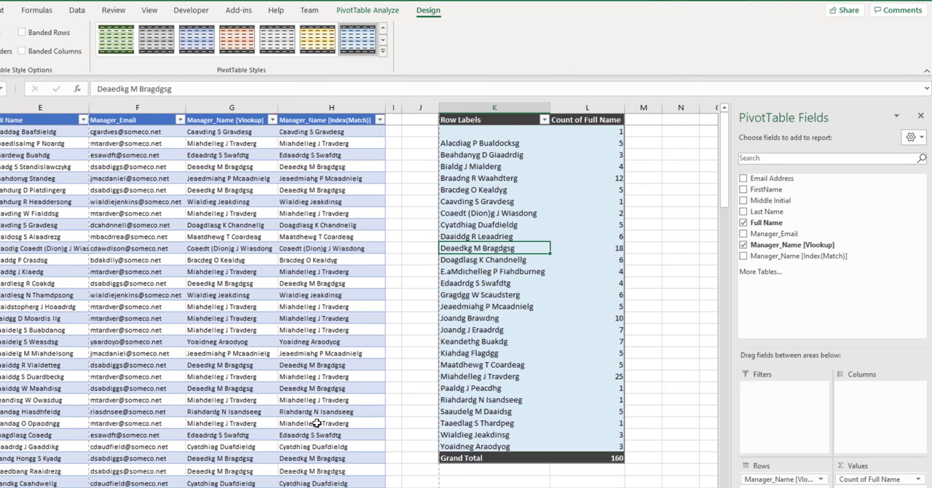
# - Filter the manager row labels to exclude the blank entry
pyautogui.click(544, 120)
pyautogui.click(474, 351)
pyautogui.click(491, 133)
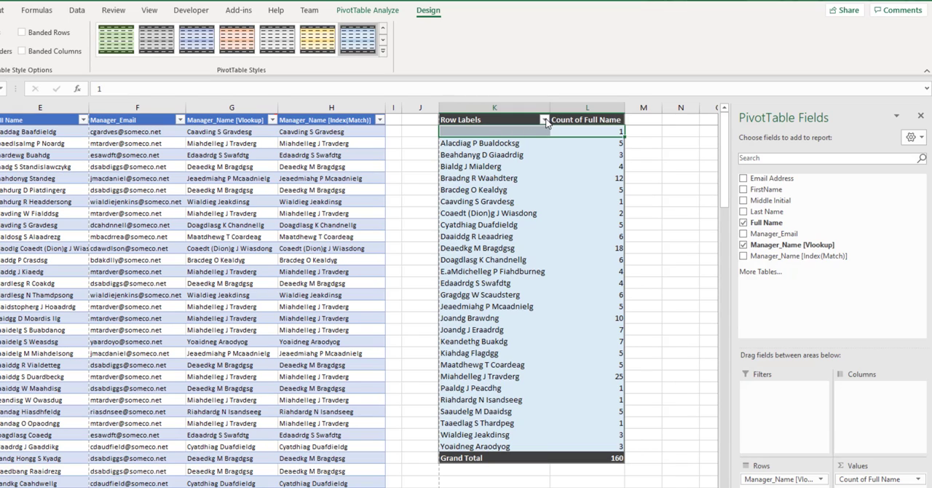
pyautogui.click(544, 119)
pyautogui.click(422, 254)
pyautogui.click(474, 351)
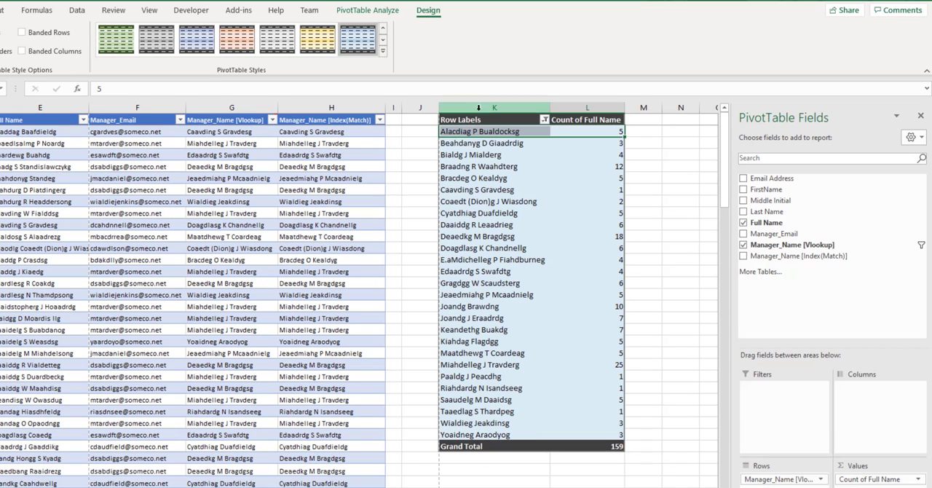
# - Rename the PivotTable headers to Managers and # of Employees
pyautogui.click(481, 120)
pyautogui.write('Managers')
pyautogui.click(587, 121)
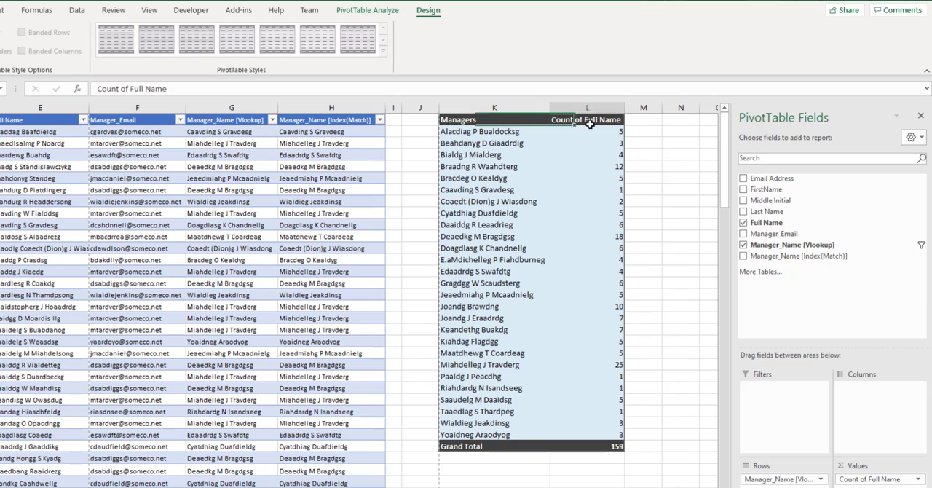
pyautogui.write('# of Employees')
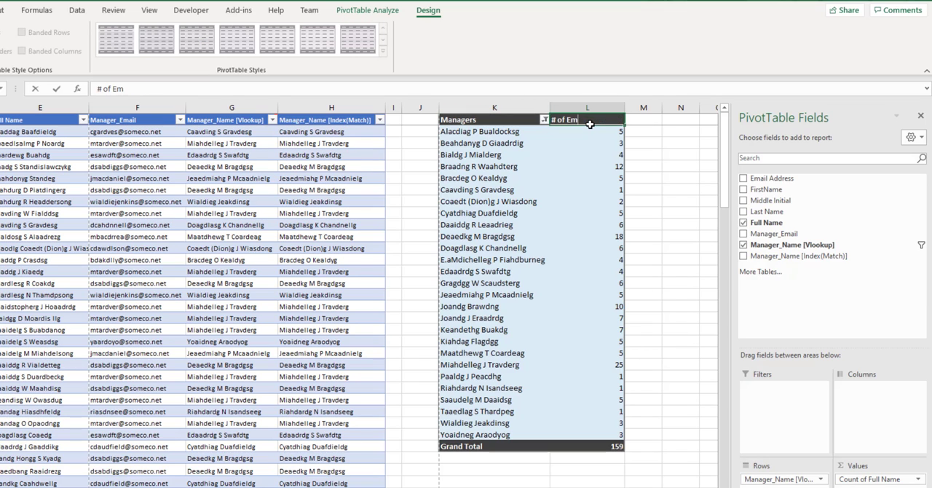
pyautogui.press('Return')
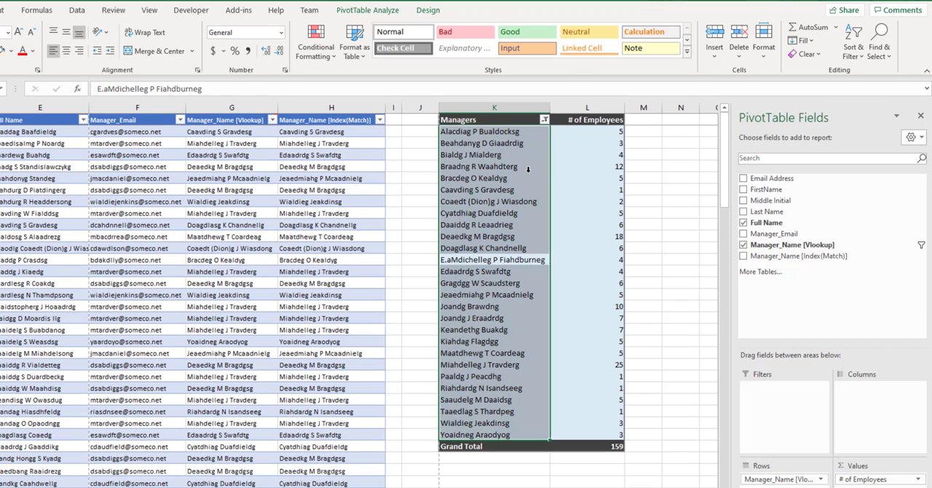
pyautogui.click(528, 171)
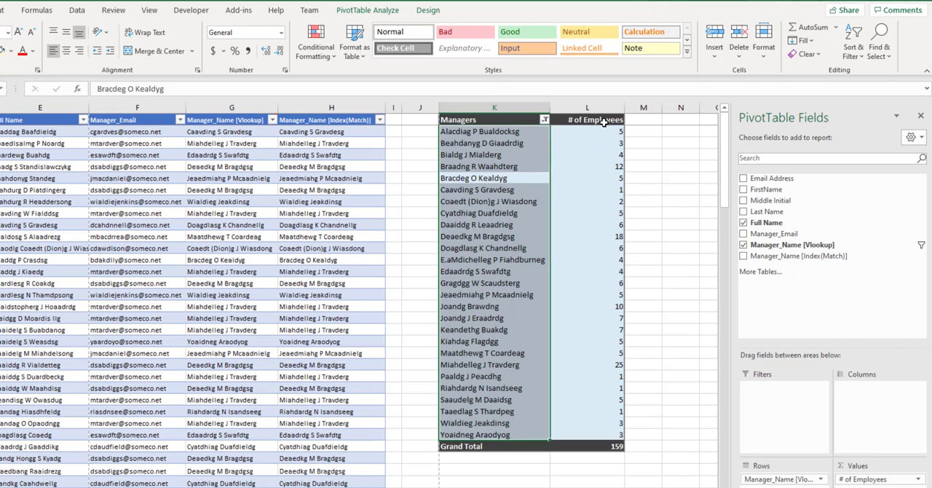
# - Sort the managers in descending order by # of Employees
pyautogui.click(545, 119)
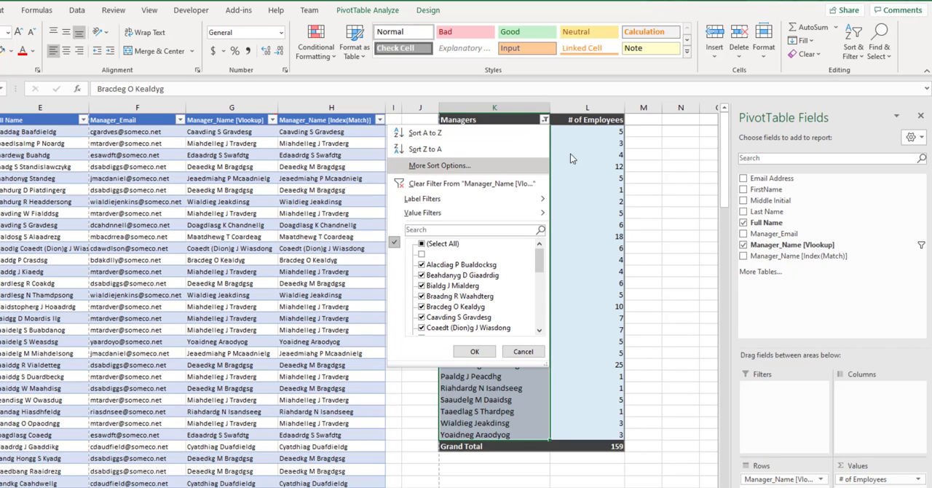
pyautogui.click(459, 173)
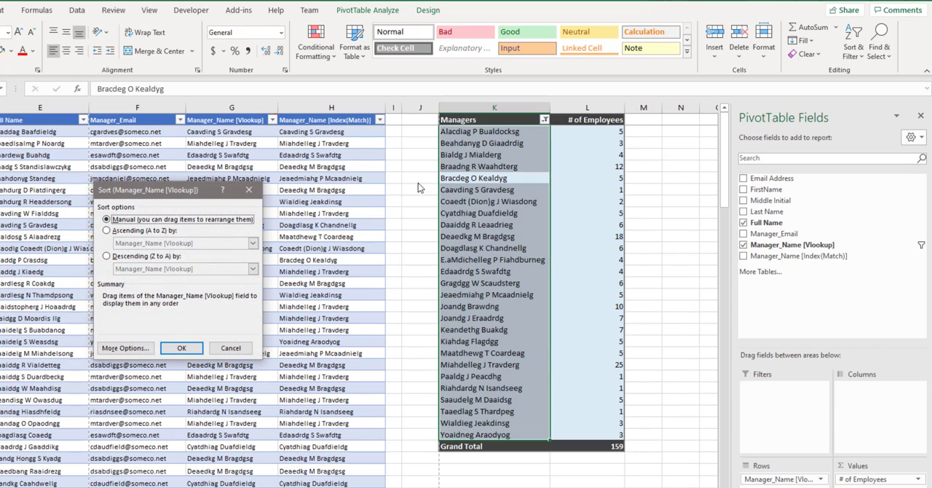
pyautogui.click(107, 256)
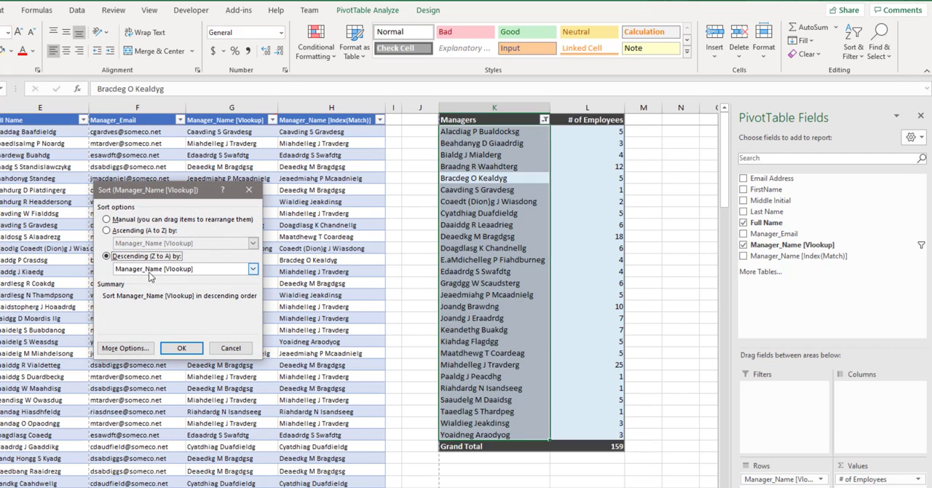
pyautogui.click(252, 268)
pyautogui.click(133, 289)
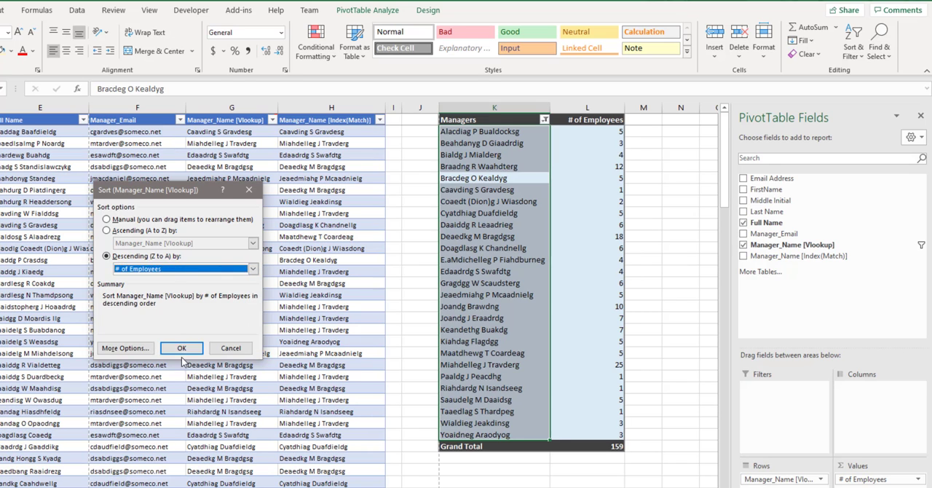
pyautogui.click(195, 350)
pyautogui.click(580, 201)
# - Apply a Top 10 value filter showing the top 5 managers by # of Employees
pyautogui.click(545, 120)
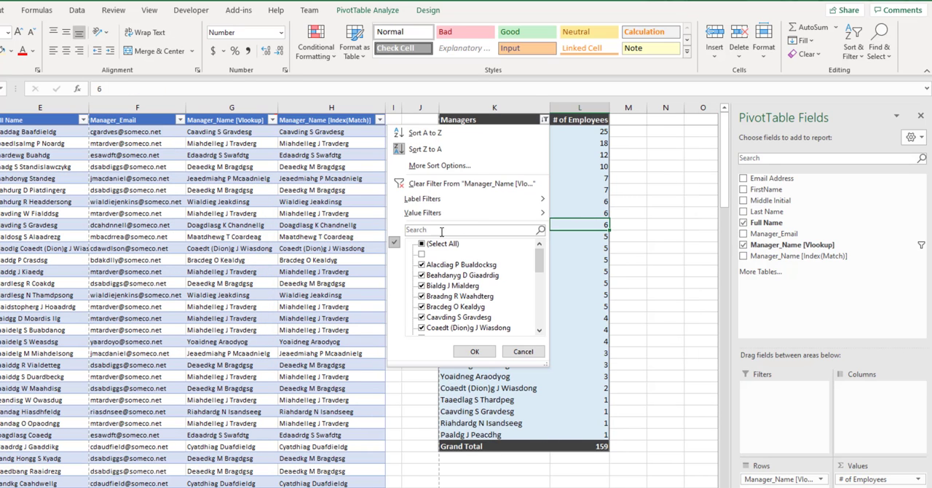
pyautogui.moveTo(473, 213)
pyautogui.click(584, 369)
pyautogui.write('5')
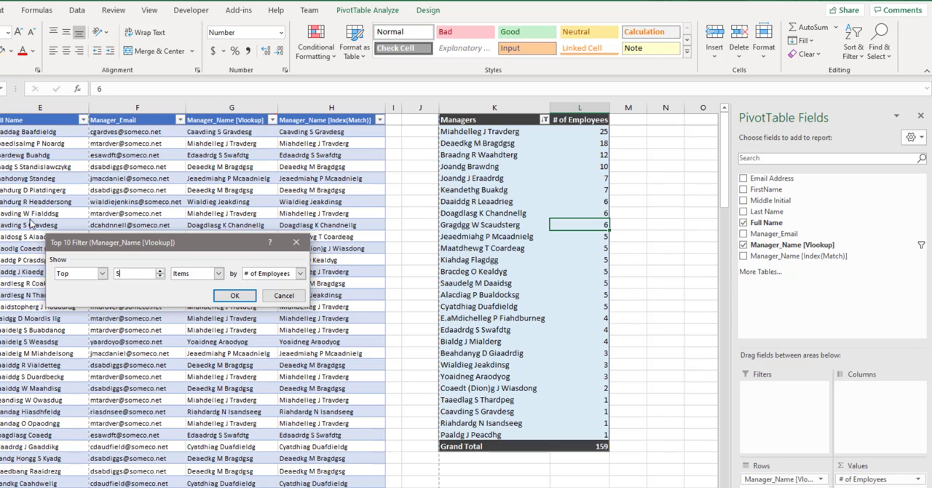
pyautogui.press('Return')
pyautogui.moveTo(572, 131); pyautogui.dragTo(575, 167)
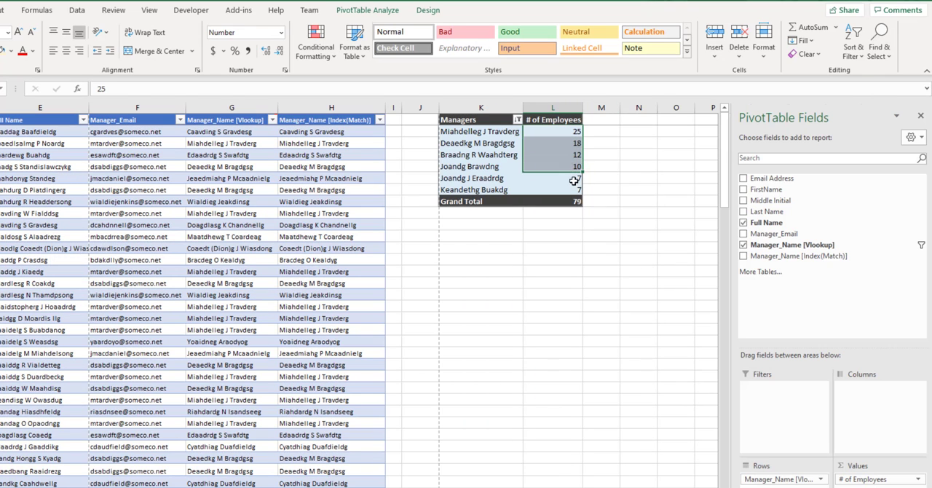
pyautogui.click(539, 328)
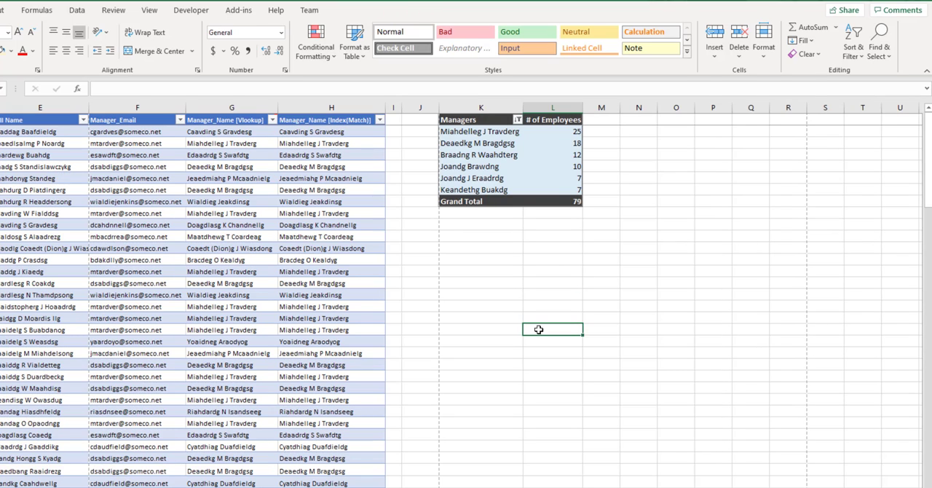